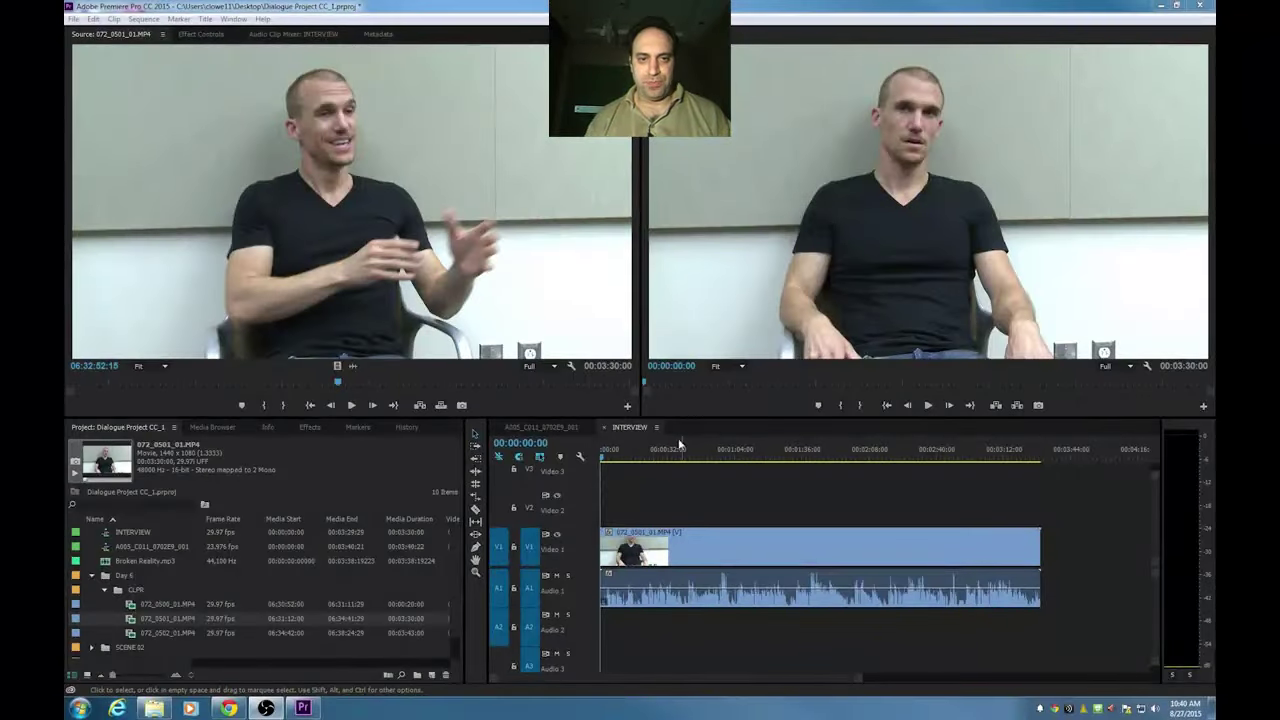
Collapse the Day 6 folder and play the INTERVIEW sequence from its start
{"action": "left_click", "coordinate": [92, 578]}
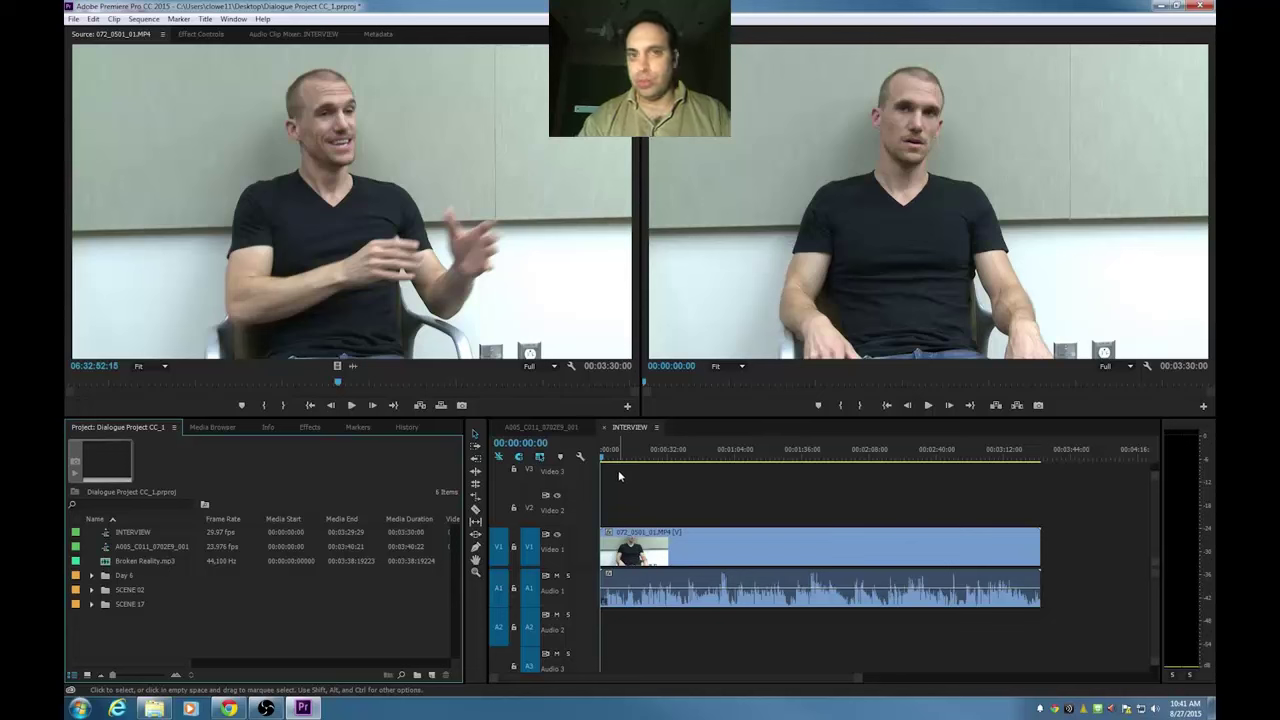
{"action": "key", "text": "space"}
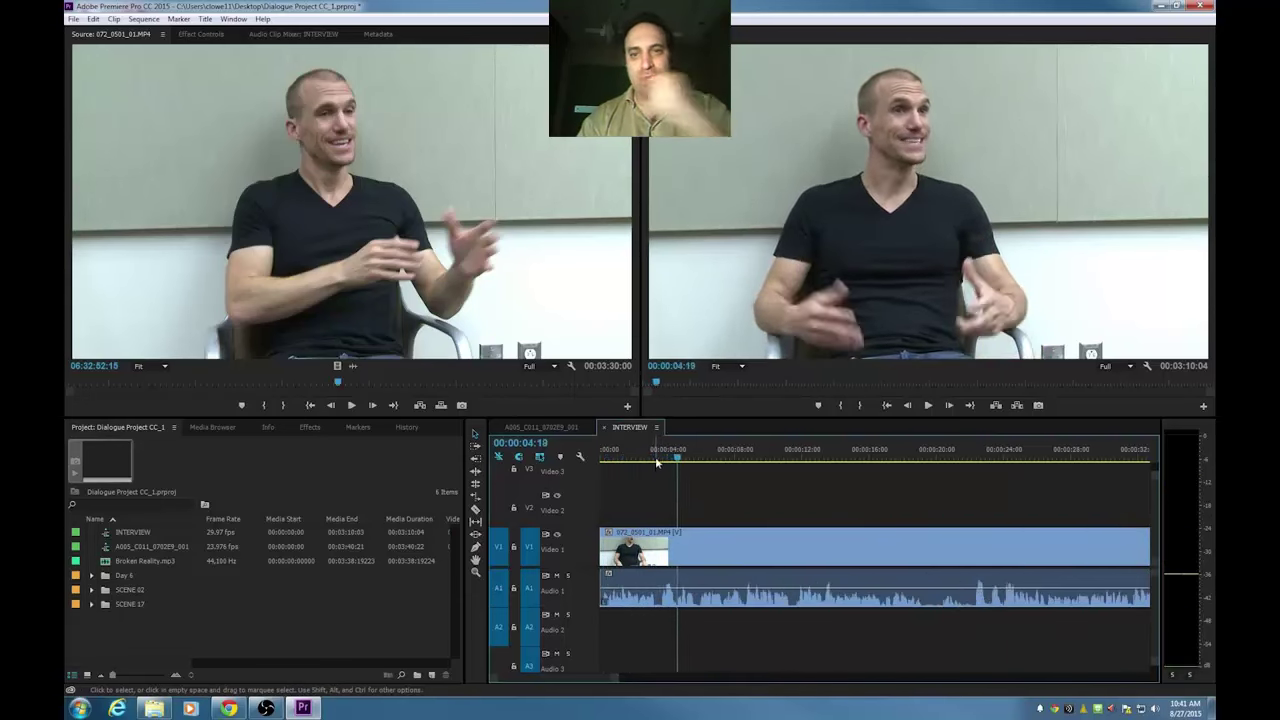
Zoom into the timeline and replay the opening to locate the pause near 00:00:02:20
{"action": "left_click", "coordinate": [638, 458]}
{"action": "left_click_drag", "start_coordinate": [638, 458], "coordinate": [555, 457]}
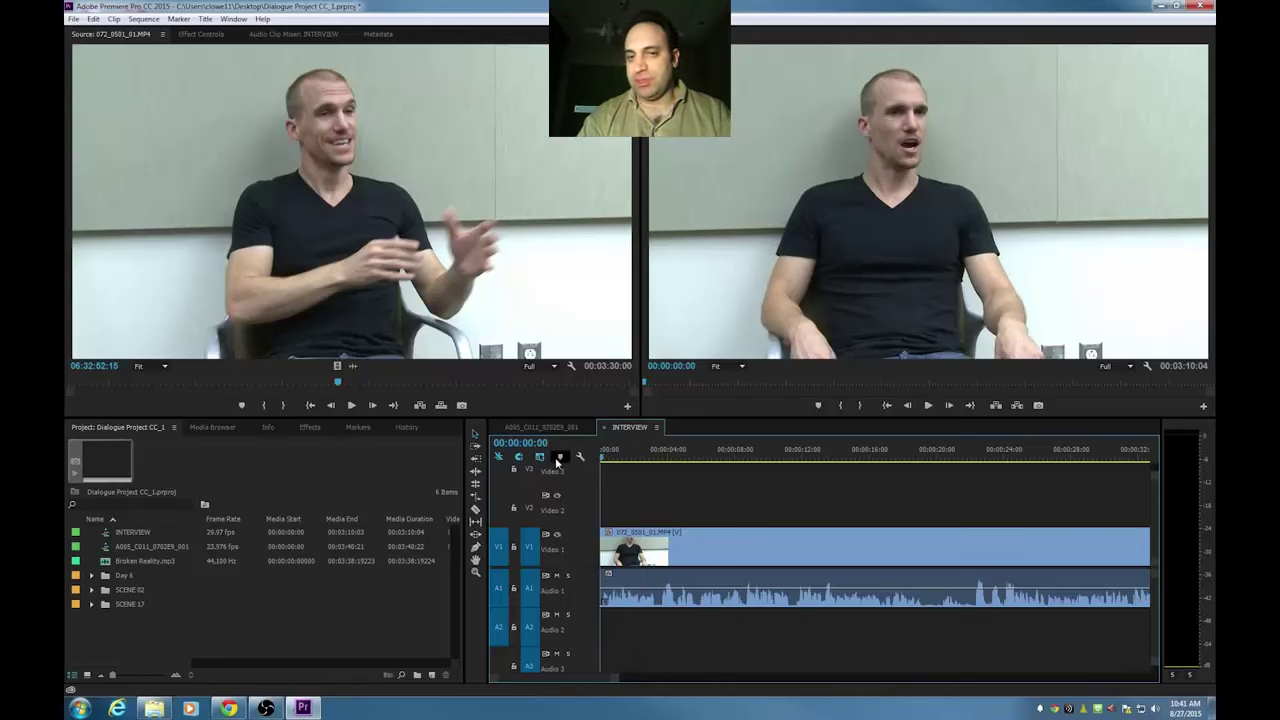
{"action": "key", "text": "space"}
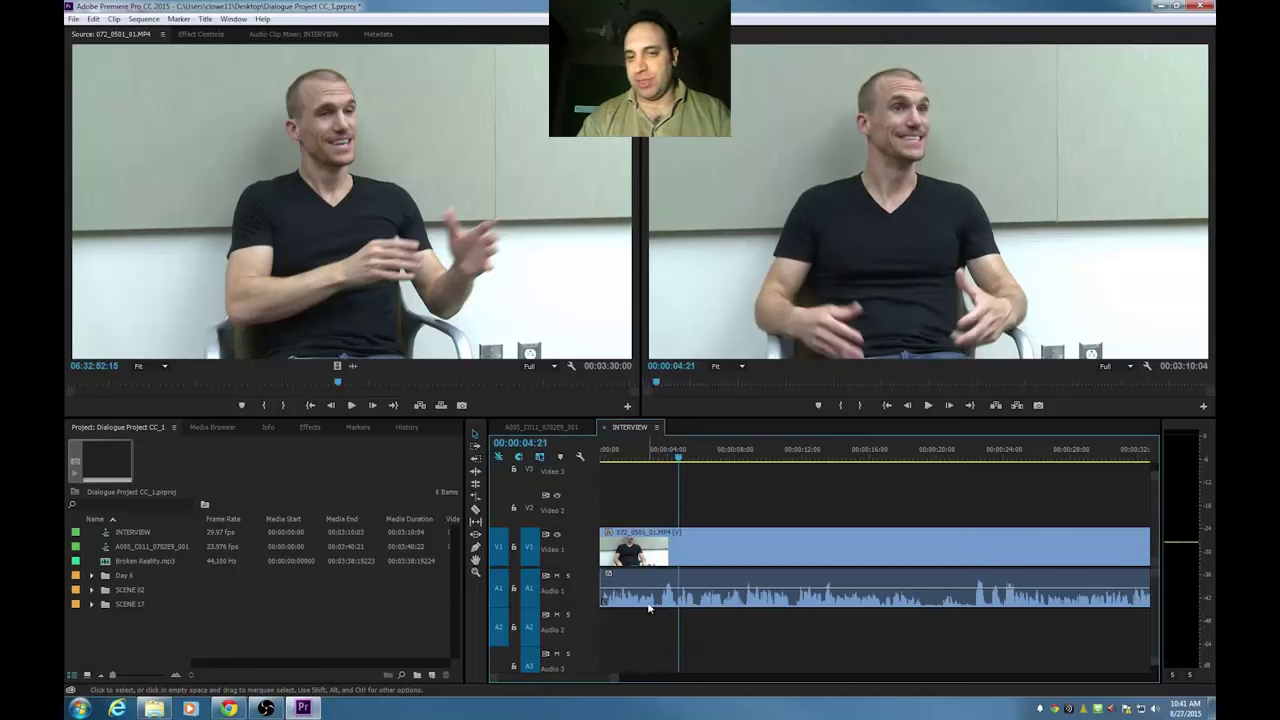
{"action": "key", "text": "="}
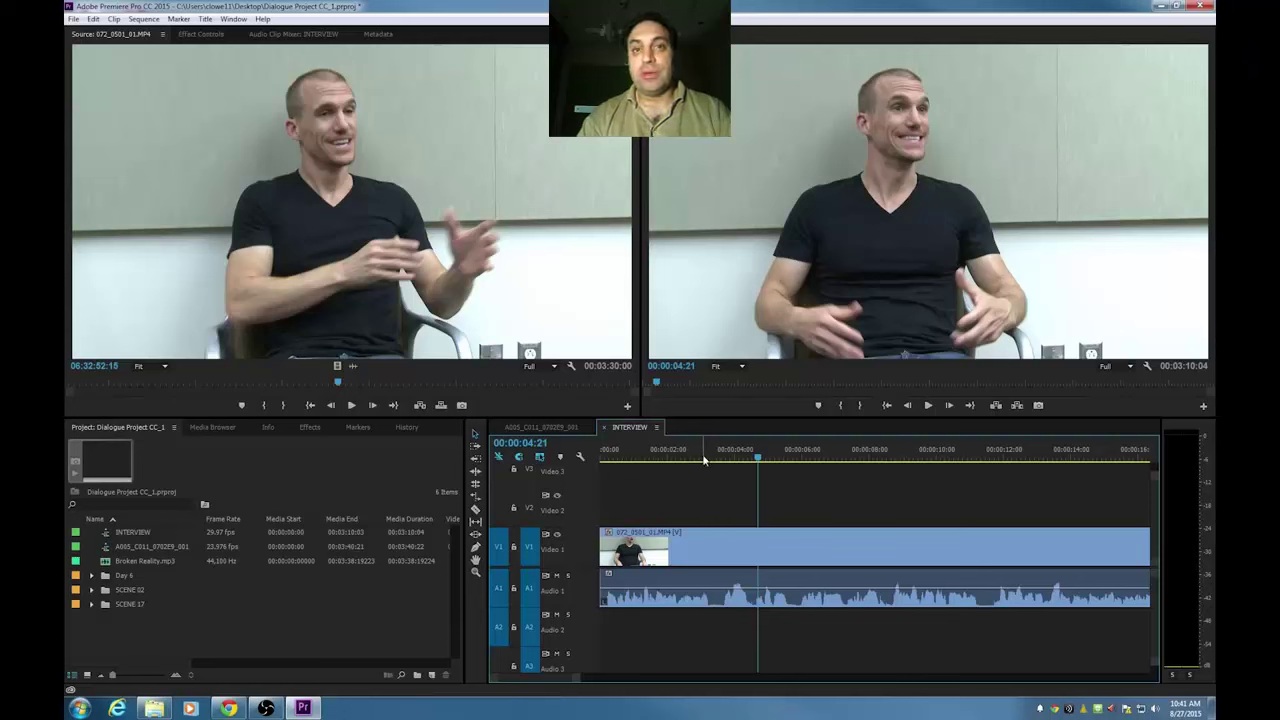
{"action": "left_click", "coordinate": [688, 457]}
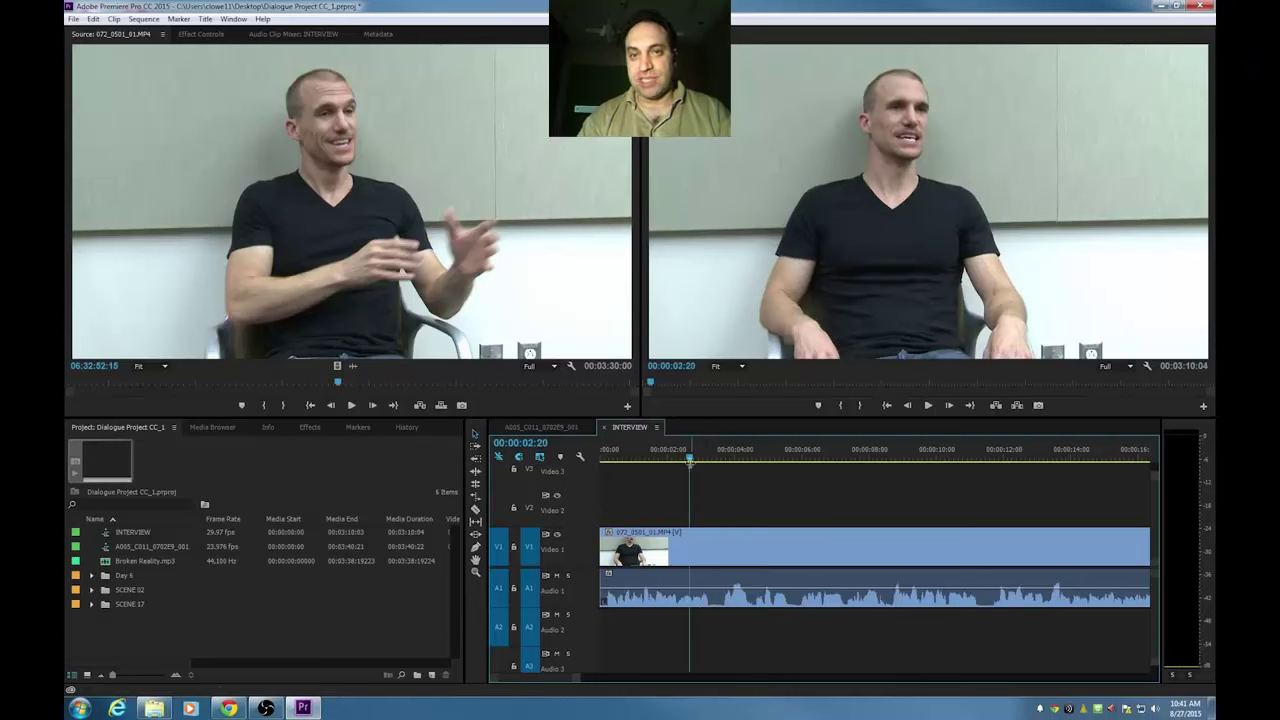
{"action": "key", "text": "space"}
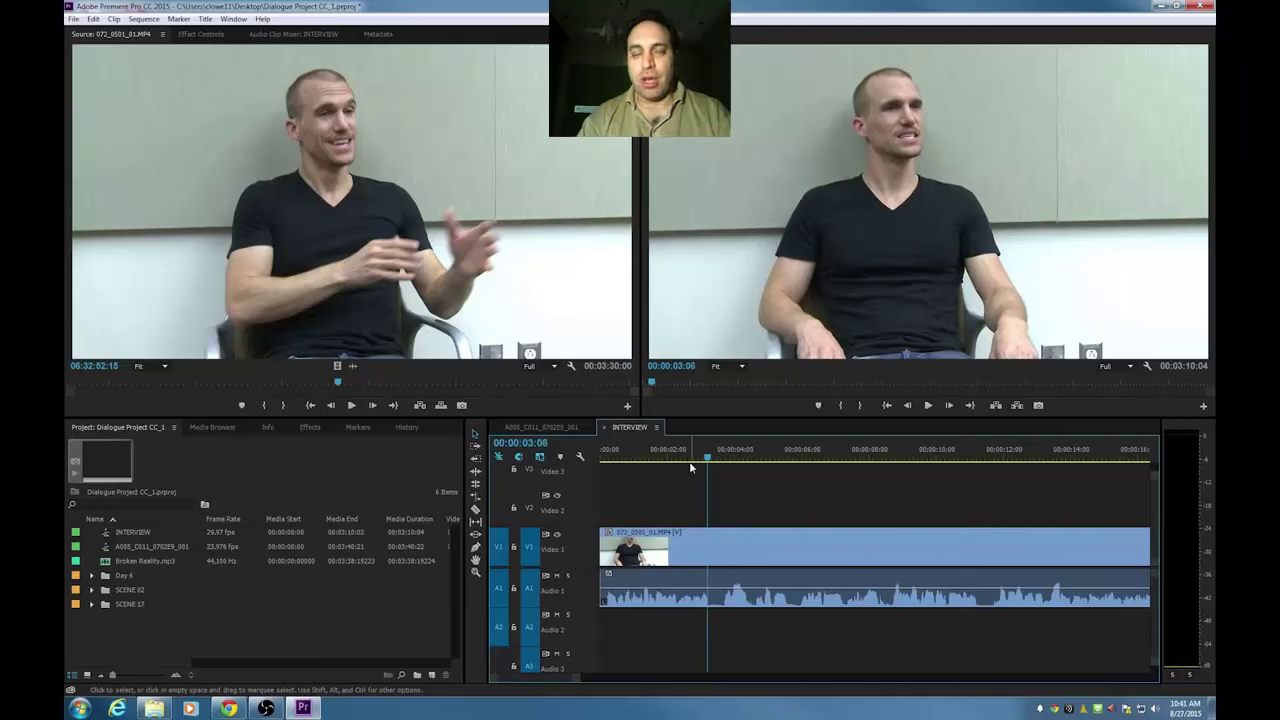
{"action": "left_click_drag", "start_coordinate": [688, 457], "coordinate": [644, 449]}
{"action": "key", "text": "space"}
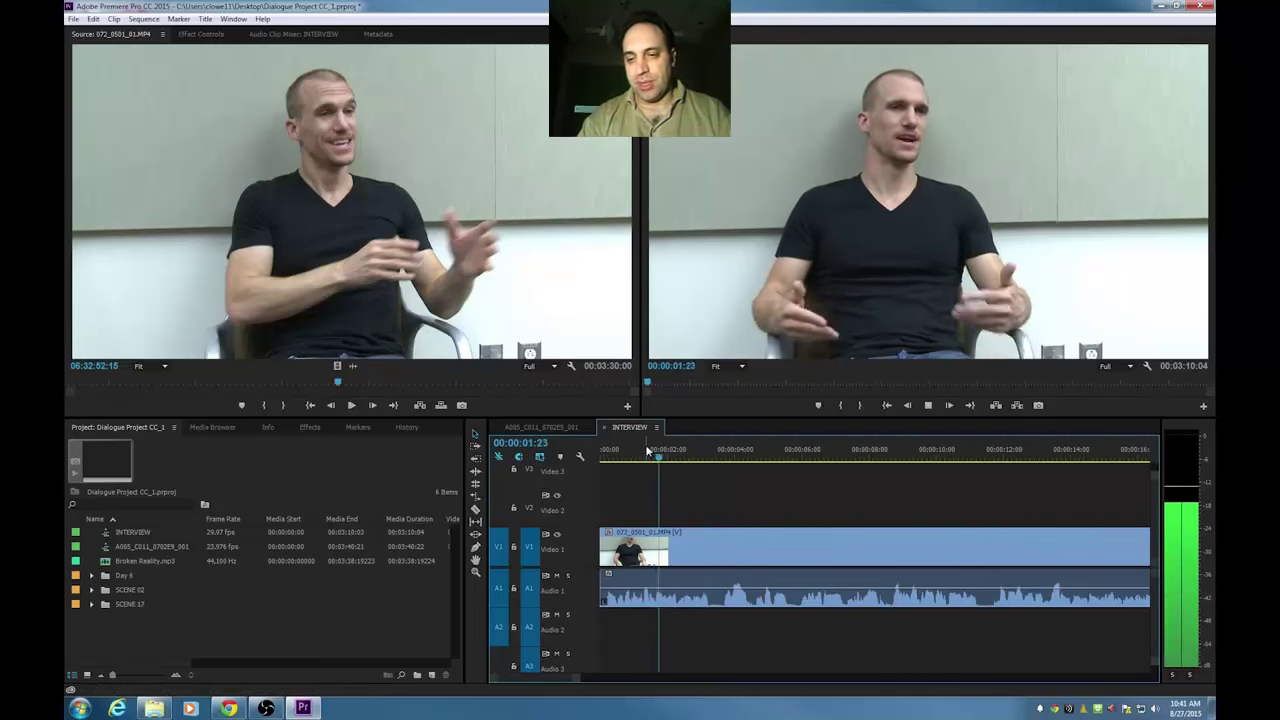
{"action": "key", "text": "space"}
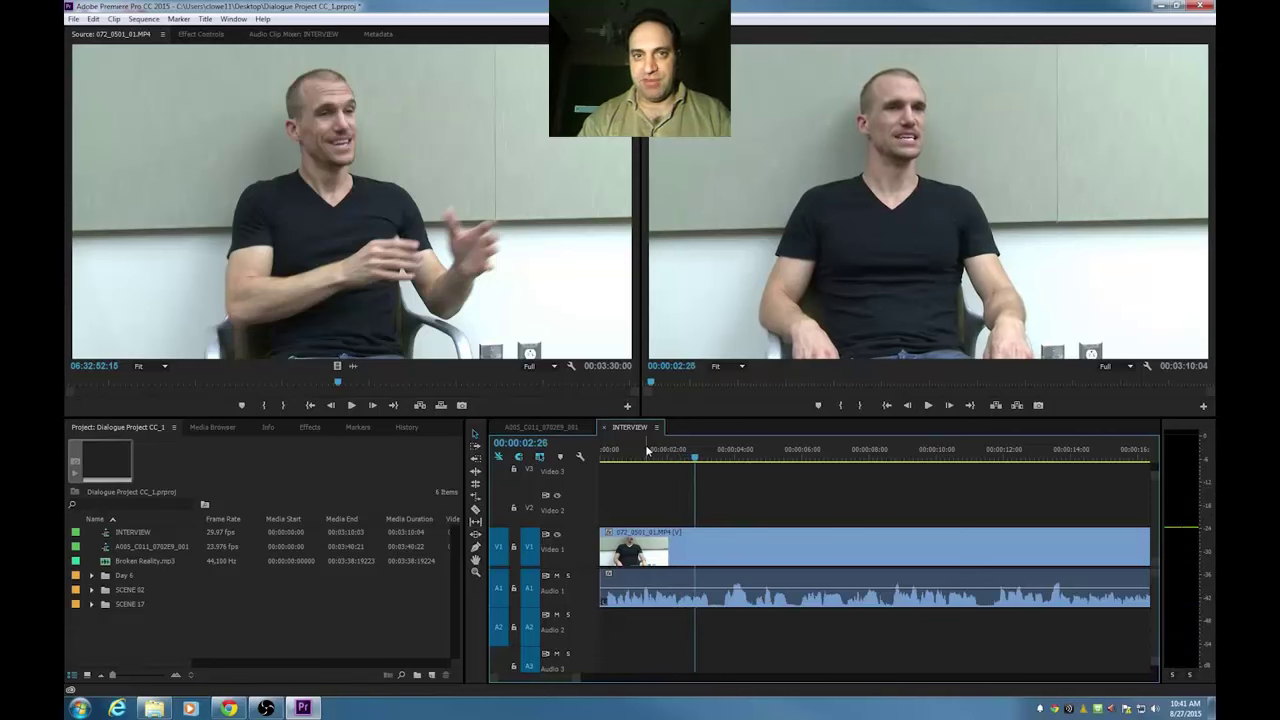
Step frame by frame to park the playhead exactly at 00:00:02:21
{"action": "key", "text": "Left"}
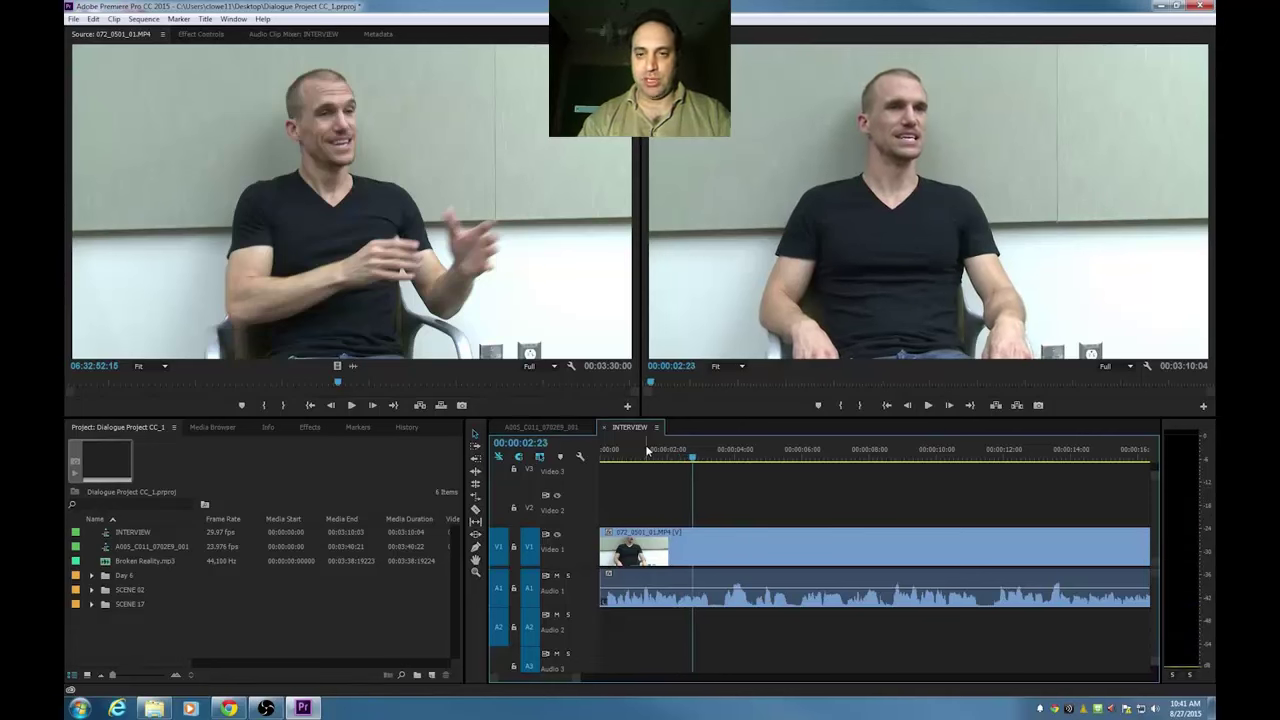
{"action": "key", "text": "Left"}
{"action": "key", "text": "Left"}
{"action": "key", "text": "Left"}
{"action": "key", "text": "Left"}
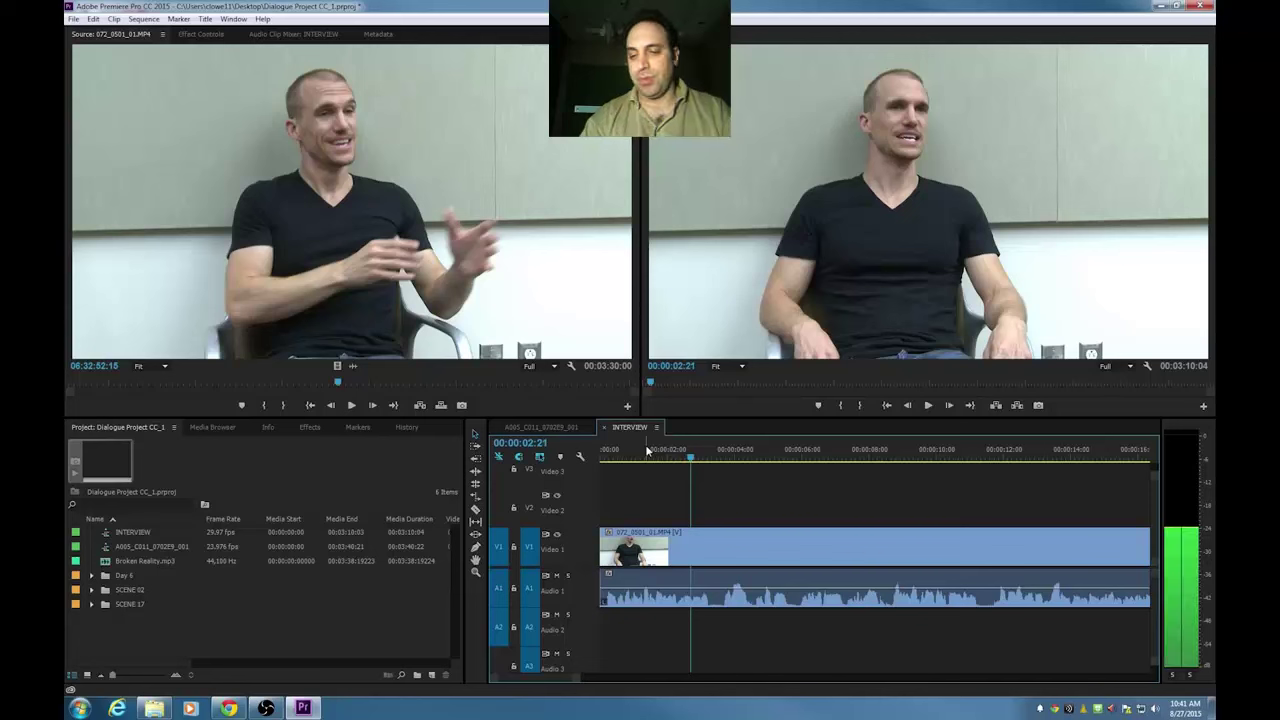
{"action": "key", "text": "Left"}
{"action": "key", "text": "Left"}
{"action": "key", "text": "Right"}
{"action": "key", "text": "Right"}
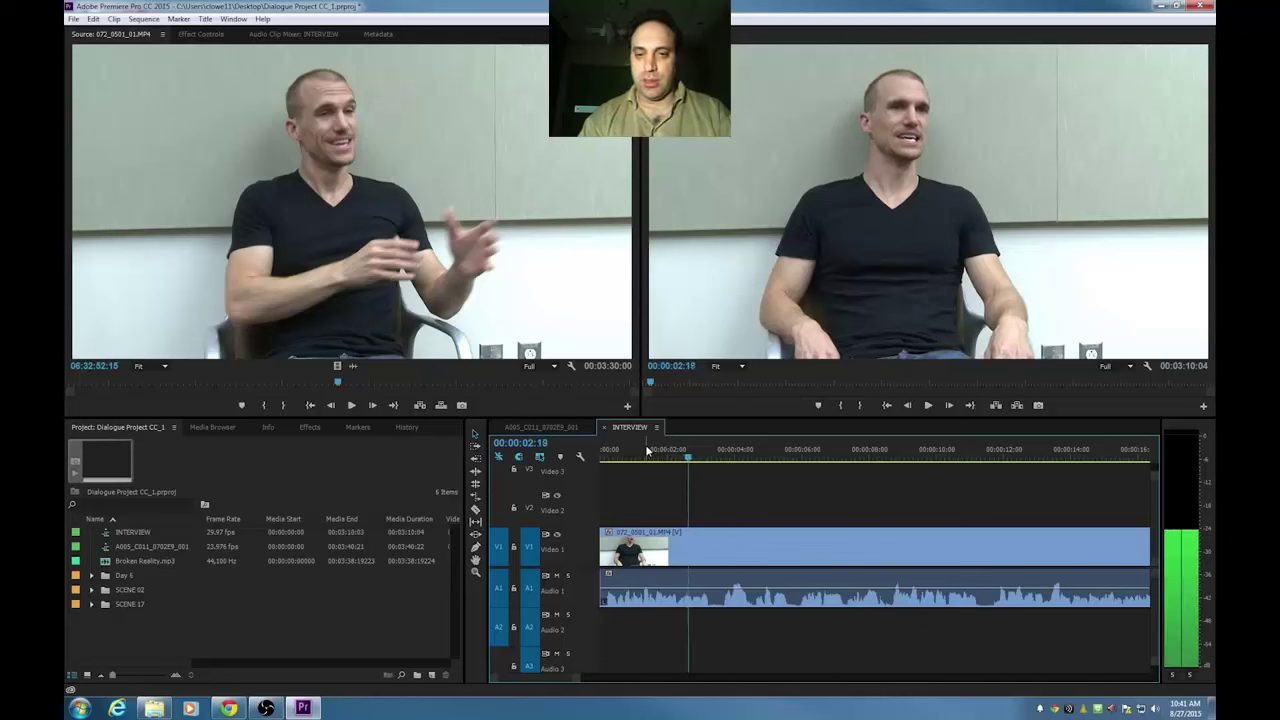
{"action": "key", "text": "Right"}
{"action": "key", "text": "Right"}
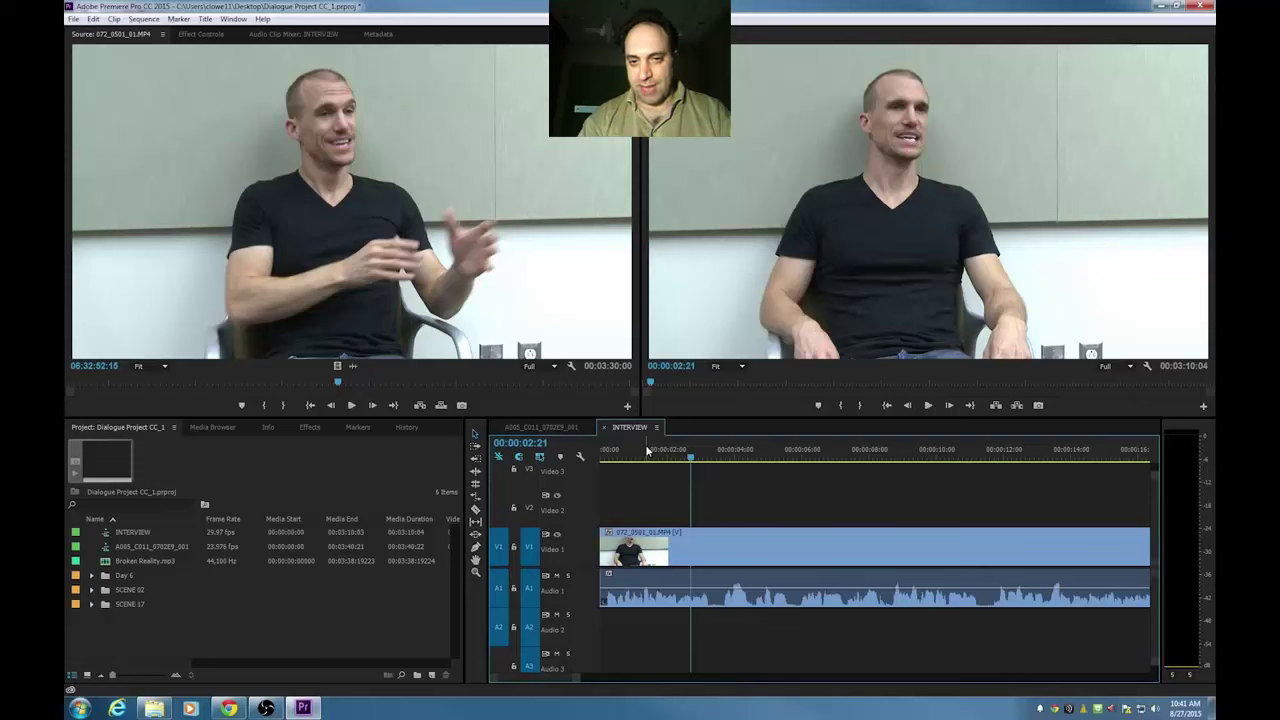
Split the clip at 00:00:02:21 and ripple-delete about a second of footage after it
{"action": "key", "text": "ctrl+k"}
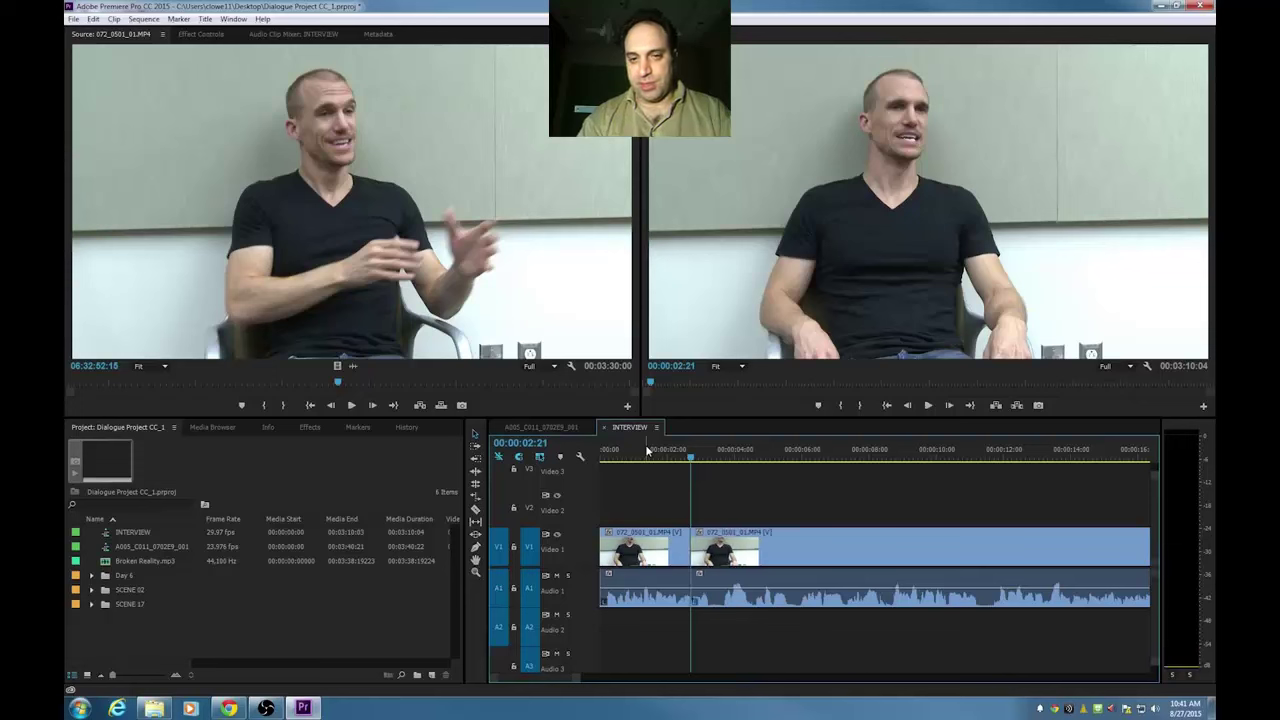
{"action": "key", "text": "space"}
{"action": "key", "text": "space"}
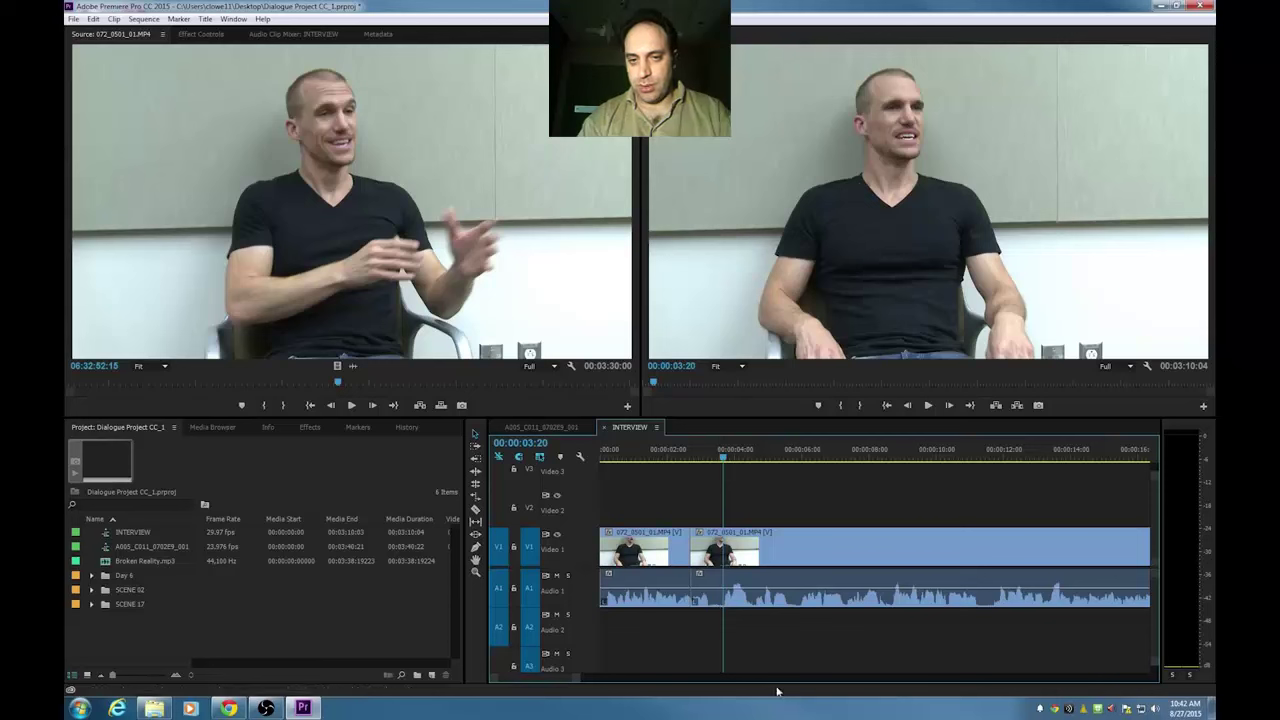
{"action": "key", "text": "q"}
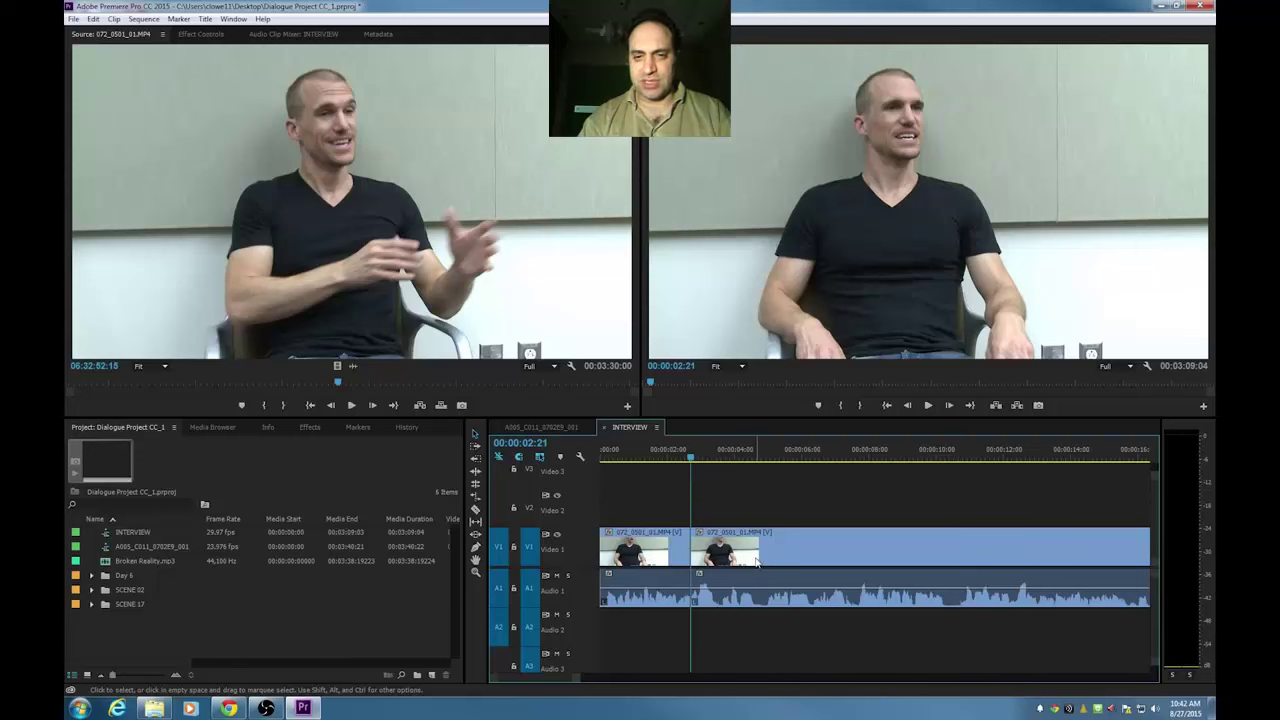
Review the tightened edit and add a Constant Power audio crossfade at 00:00:02:21
{"action": "left_click", "coordinate": [671, 452]}
{"action": "key", "text": "space"}
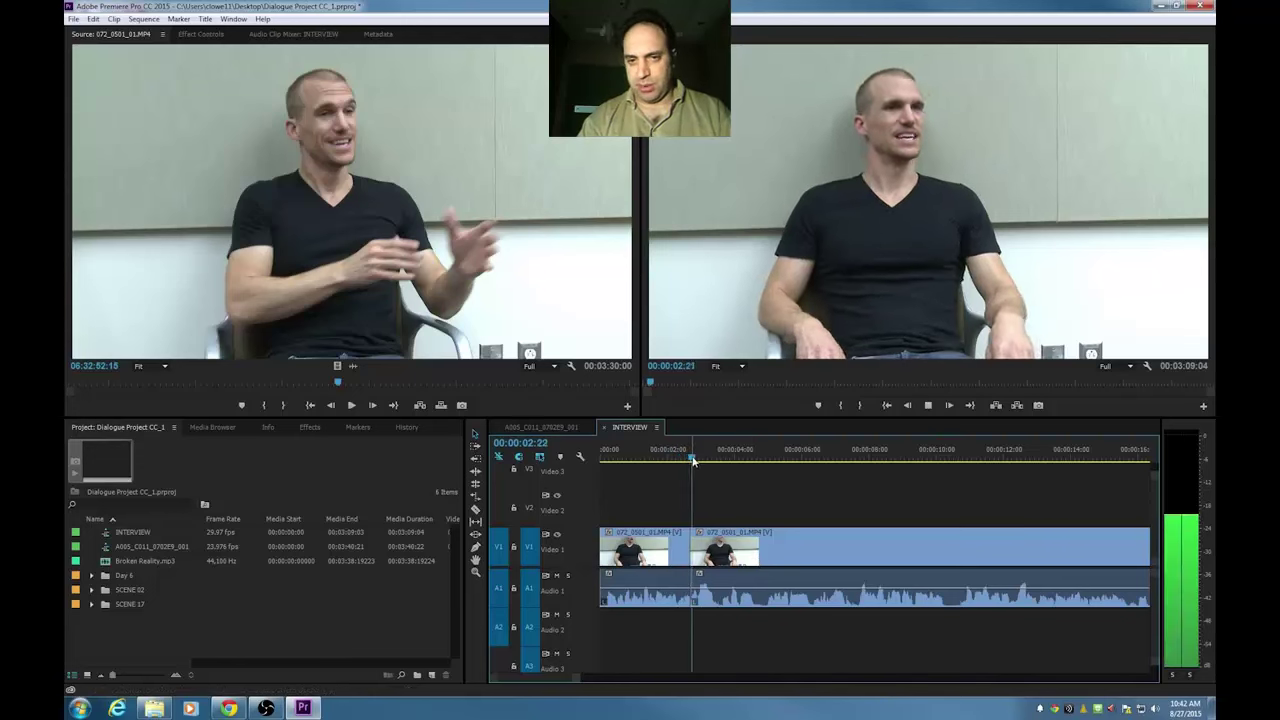
{"action": "left_click", "coordinate": [696, 456]}
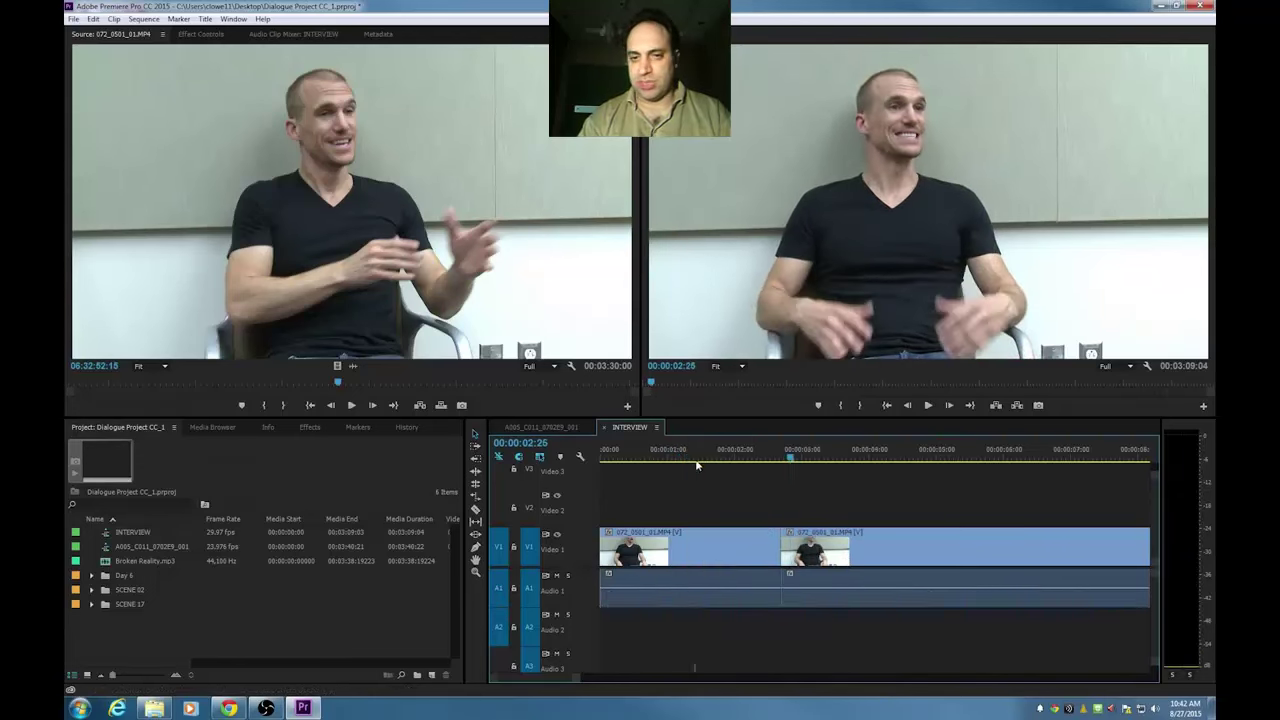
{"action": "key", "text": "equal"}
{"action": "key", "text": "equal"}
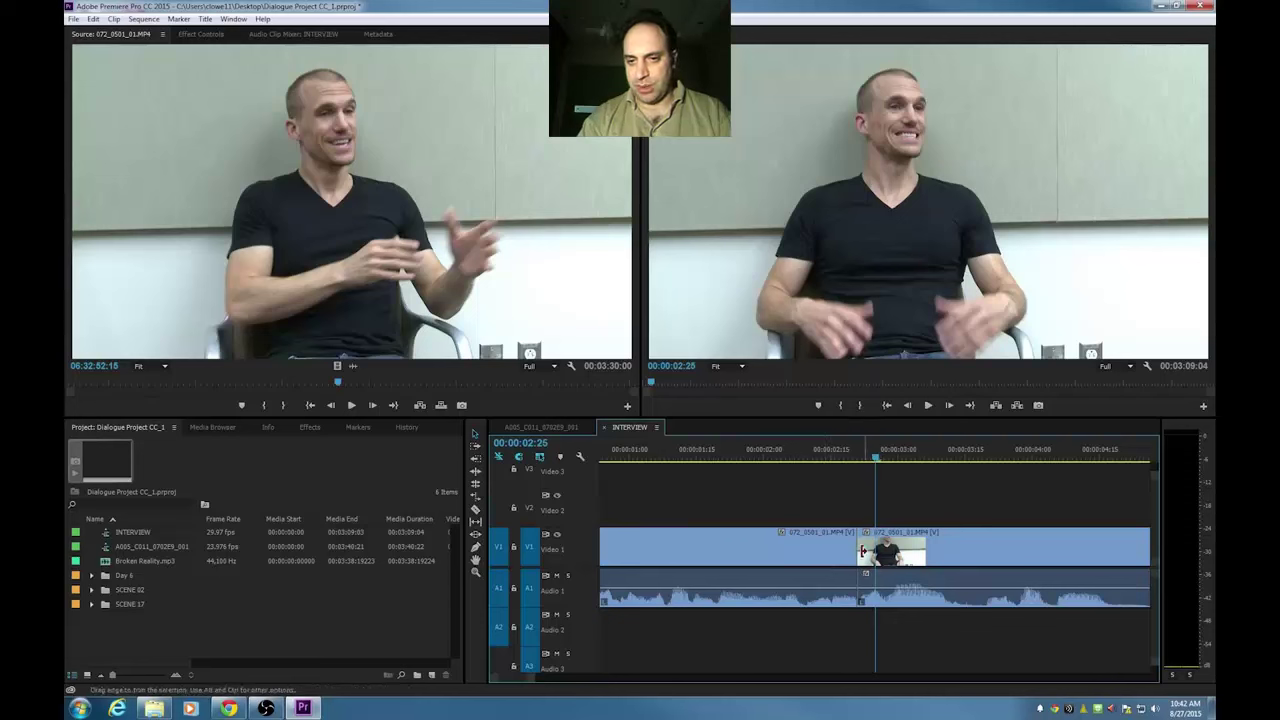
{"action": "key", "text": "Left"}
{"action": "key", "text": "Left"}
{"action": "key", "text": "Left"}
{"action": "key", "text": "Left"}
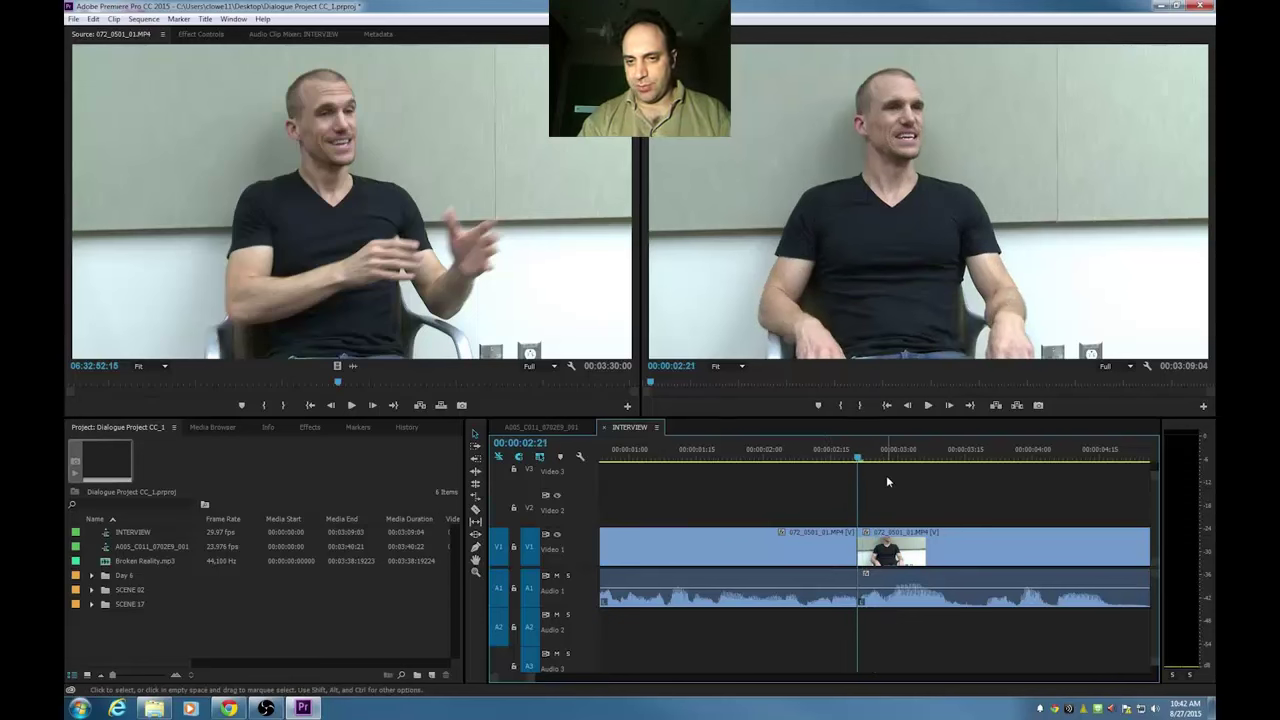
{"action": "key", "text": "ctrl+shift+d"}
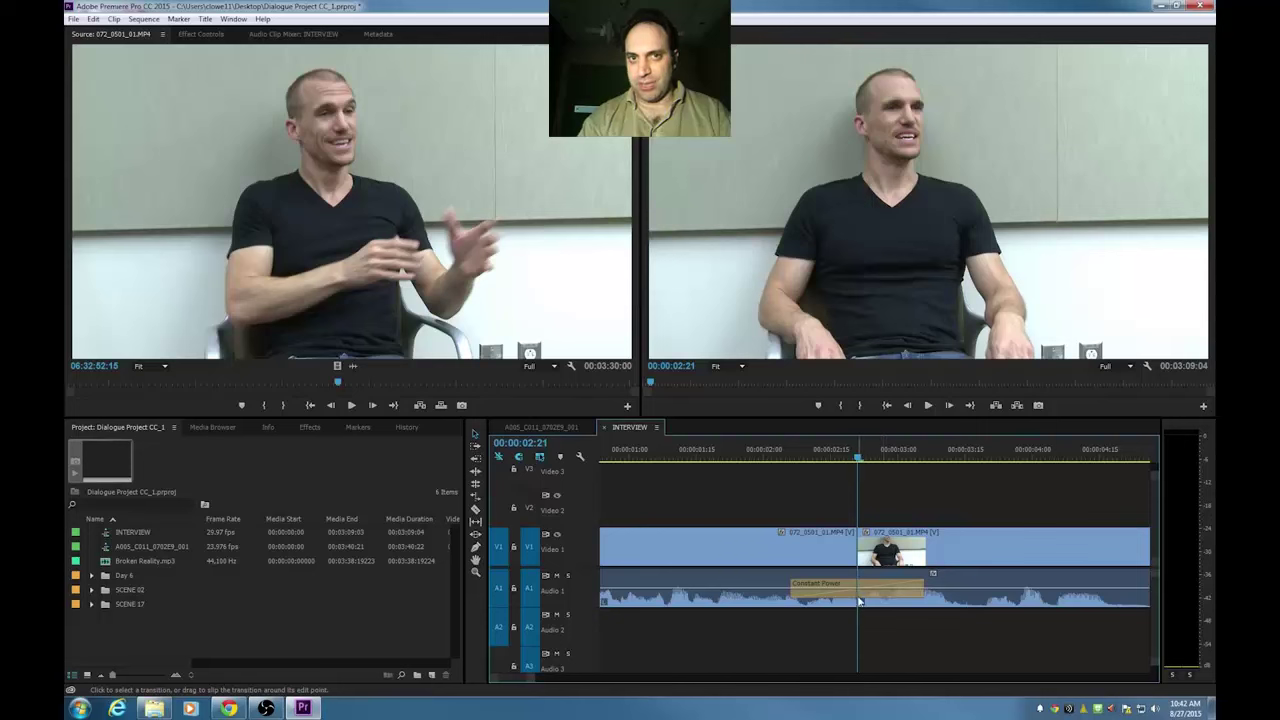
{"action": "left_click_drag", "start_coordinate": [923, 590], "coordinate": [860, 590]}
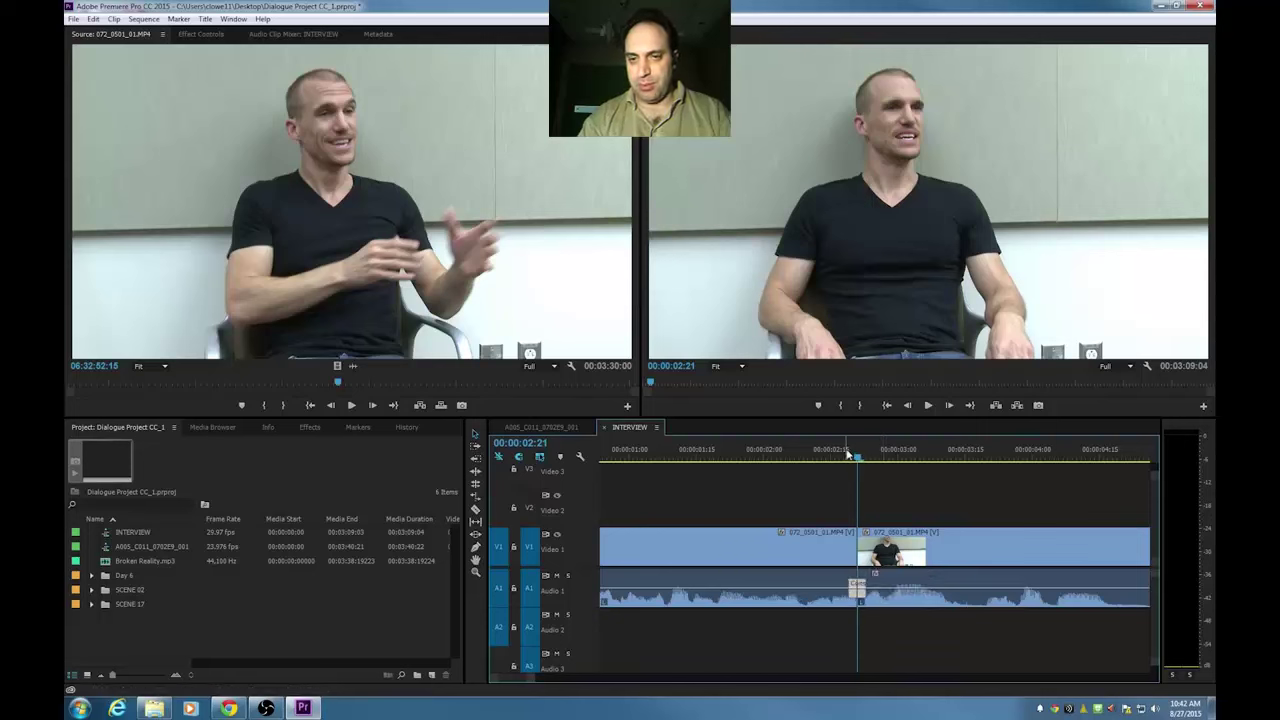
{"action": "left_click", "coordinate": [800, 458]}
{"action": "key", "text": "space"}
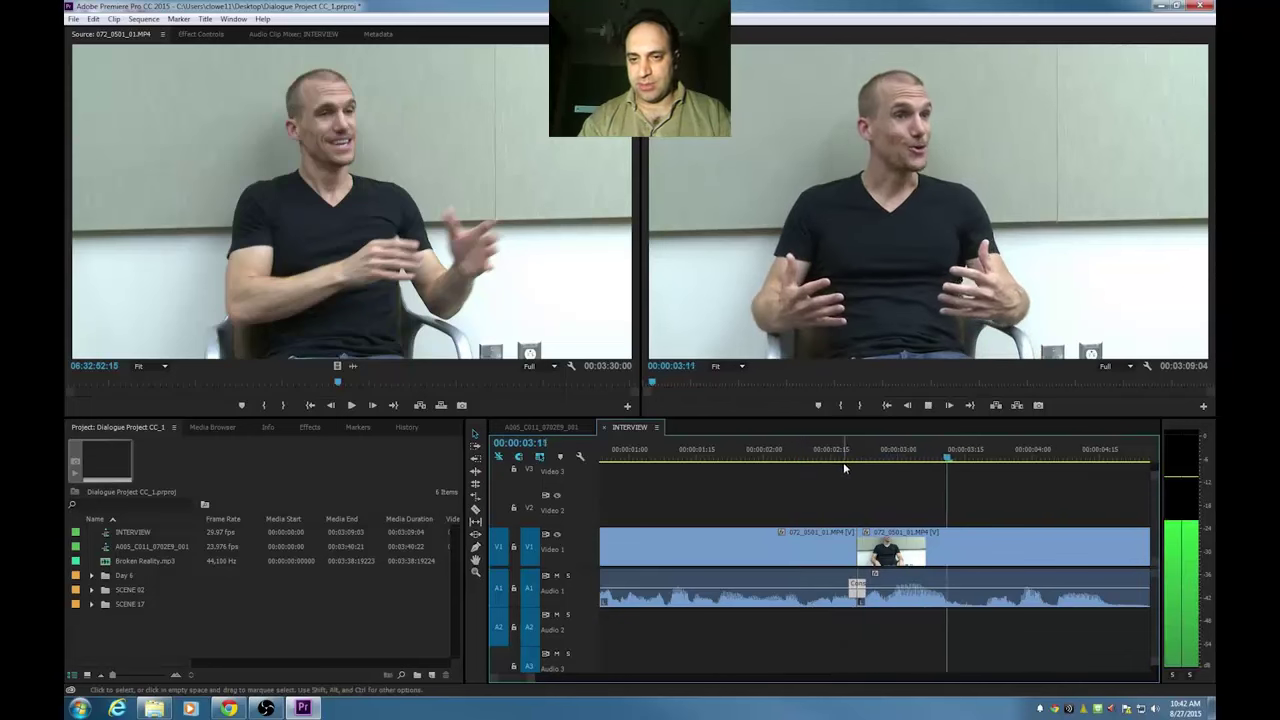
{"action": "left_click_drag", "start_coordinate": [874, 455], "coordinate": [856, 454]}
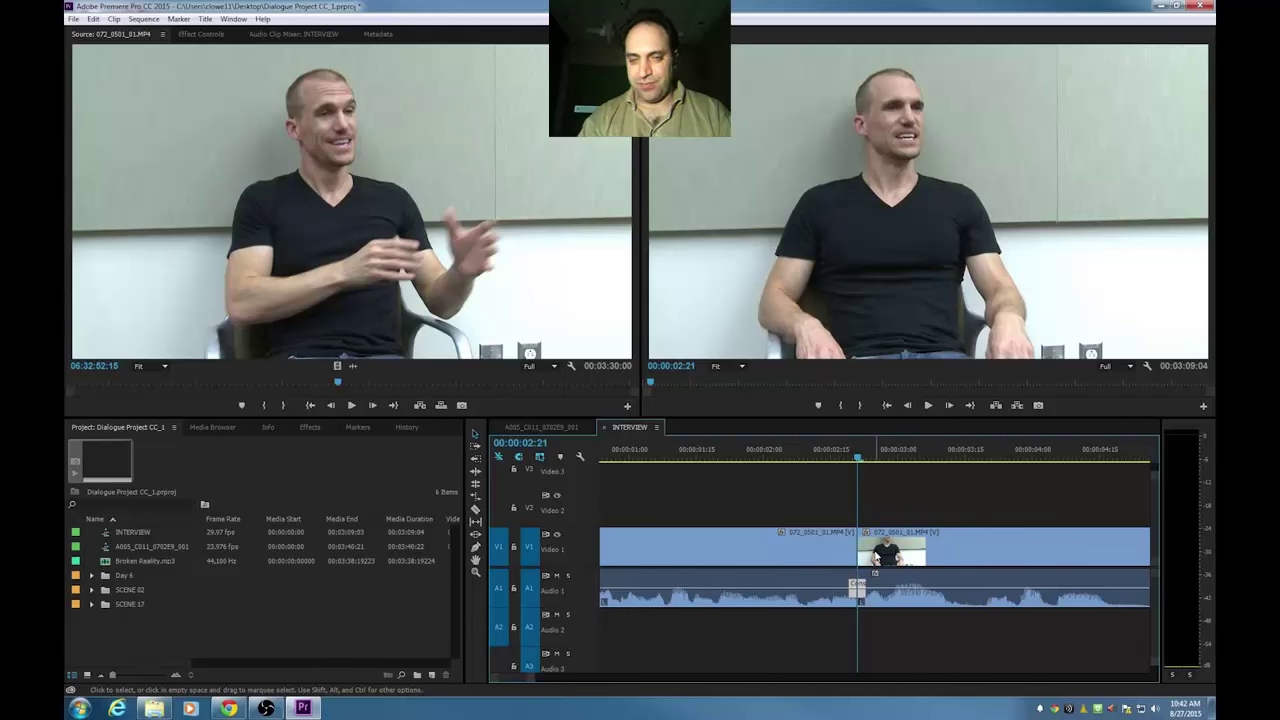
{"action": "key", "text": "y"}
{"action": "left_click_drag", "start_coordinate": [882, 550], "coordinate": [888, 545]}
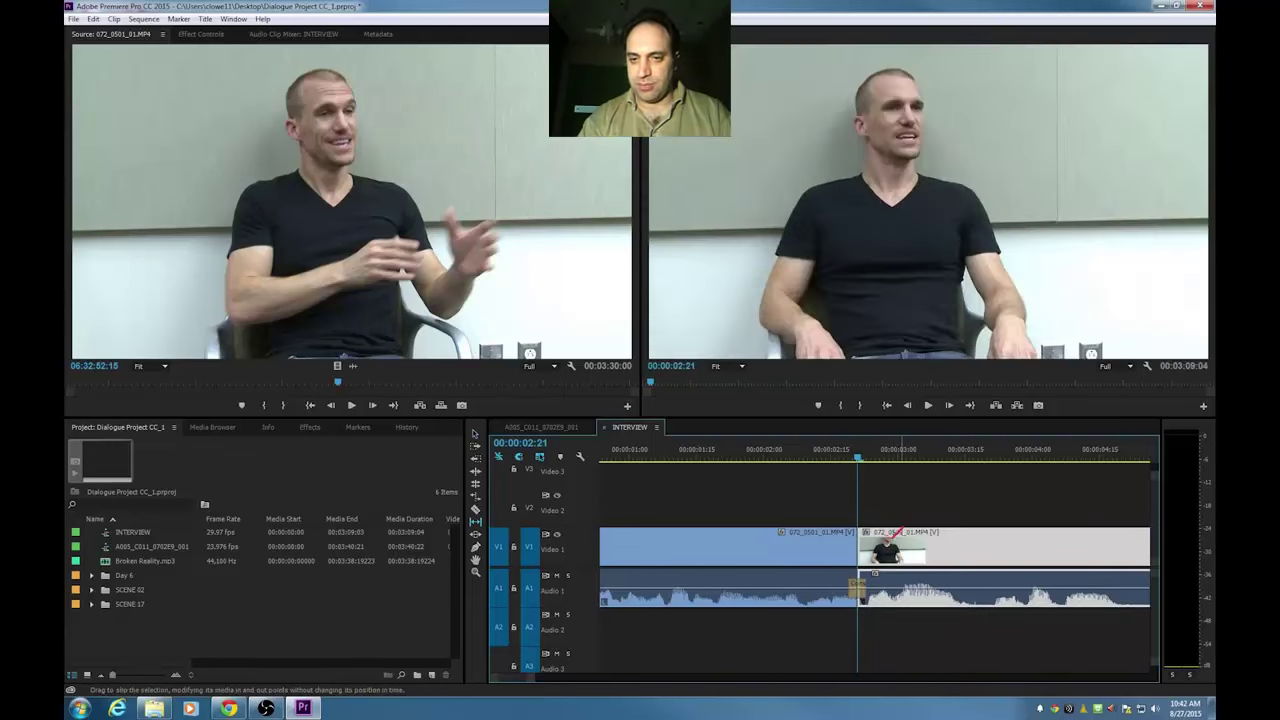
{"action": "key", "text": "space"}
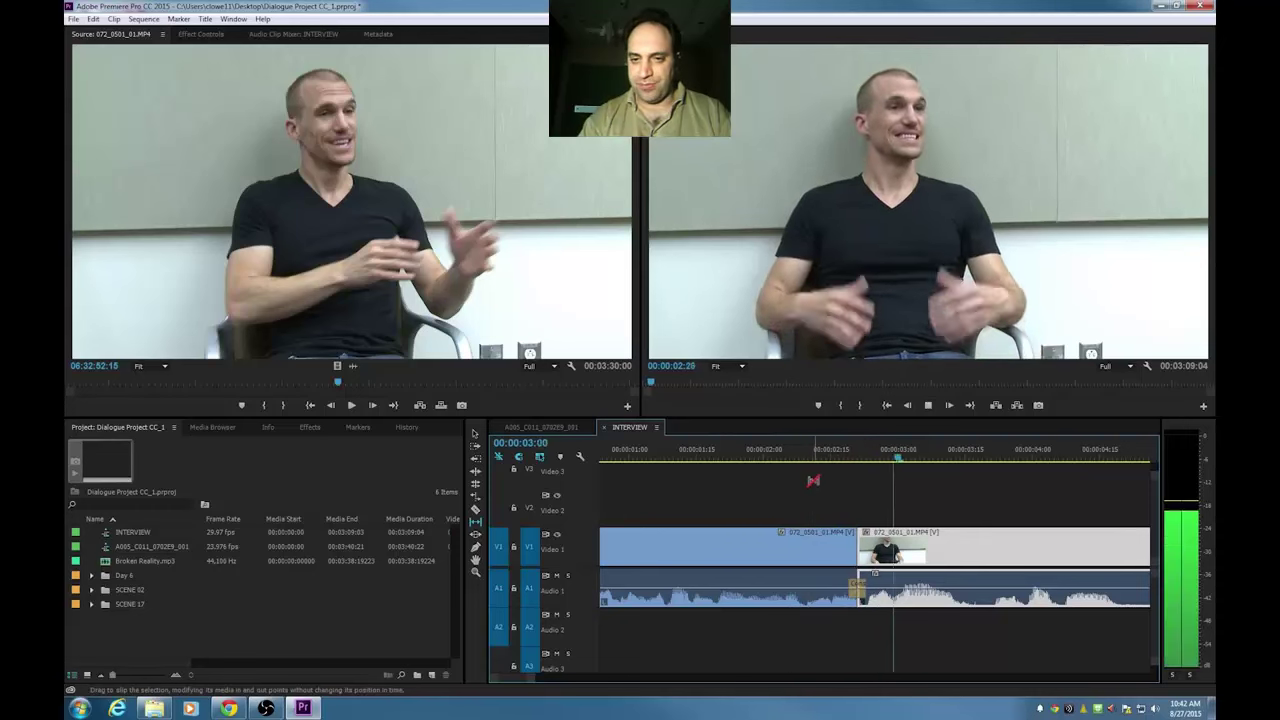
{"action": "key", "text": "space"}
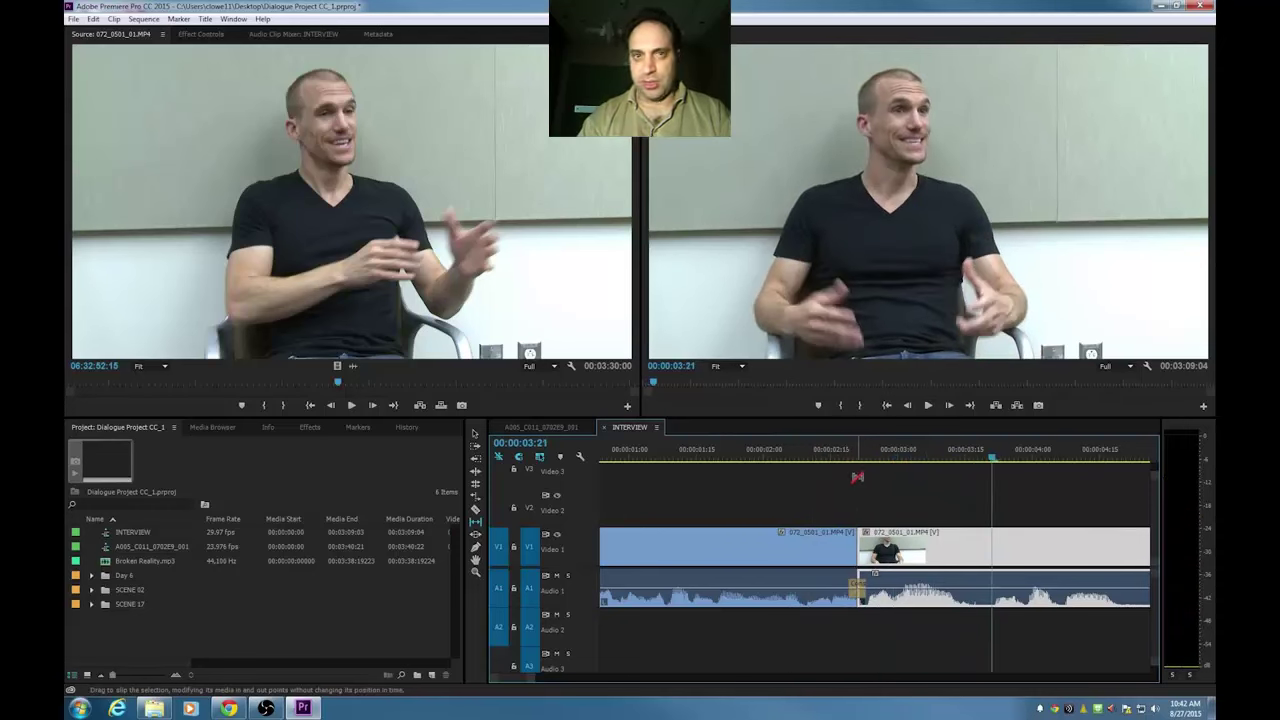
{"action": "left_click", "coordinate": [822, 453]}
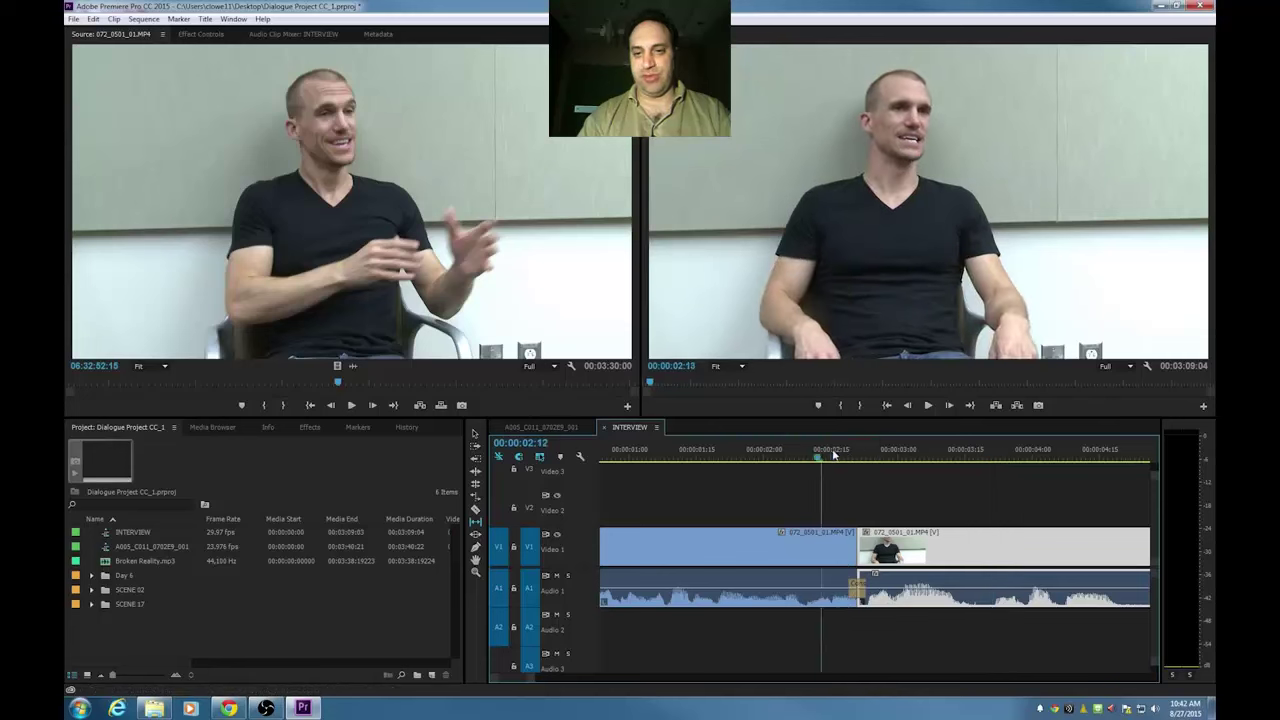
{"action": "key", "text": "Left"}
{"action": "key", "text": "Left"}
{"action": "key", "text": "Left"}
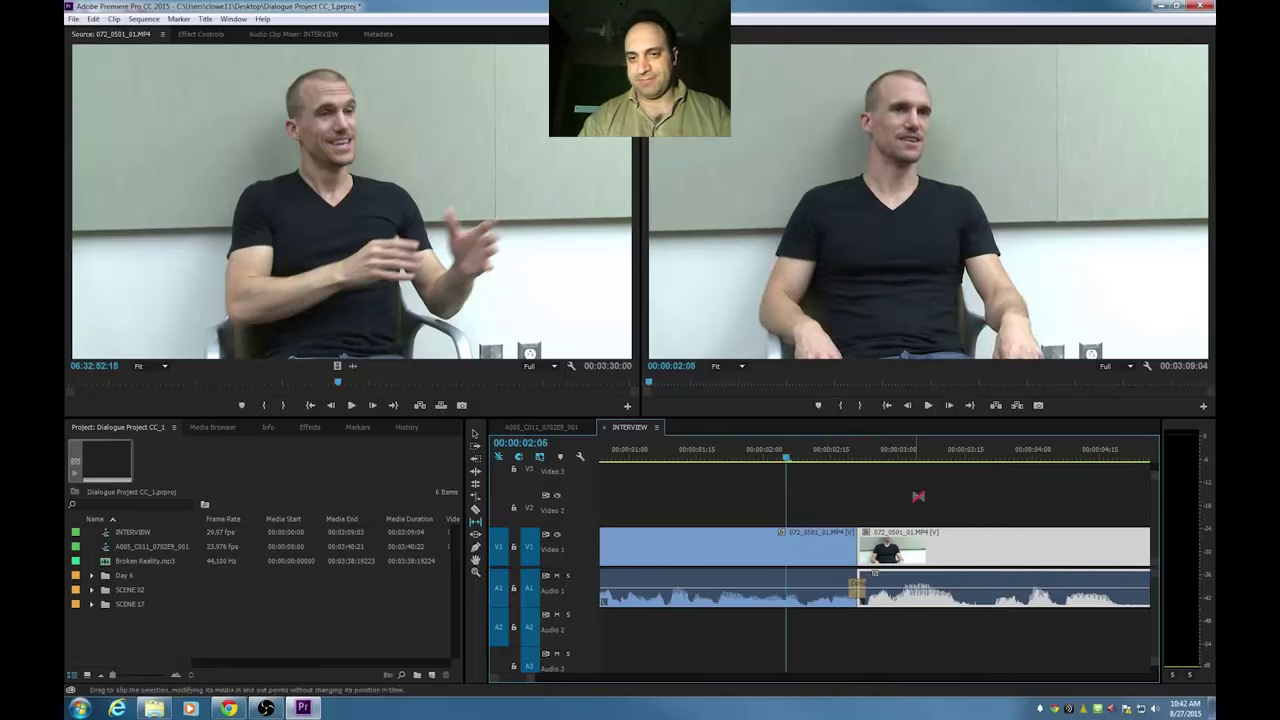
{"action": "left_click", "coordinate": [914, 497]}
{"action": "key", "text": "space"}
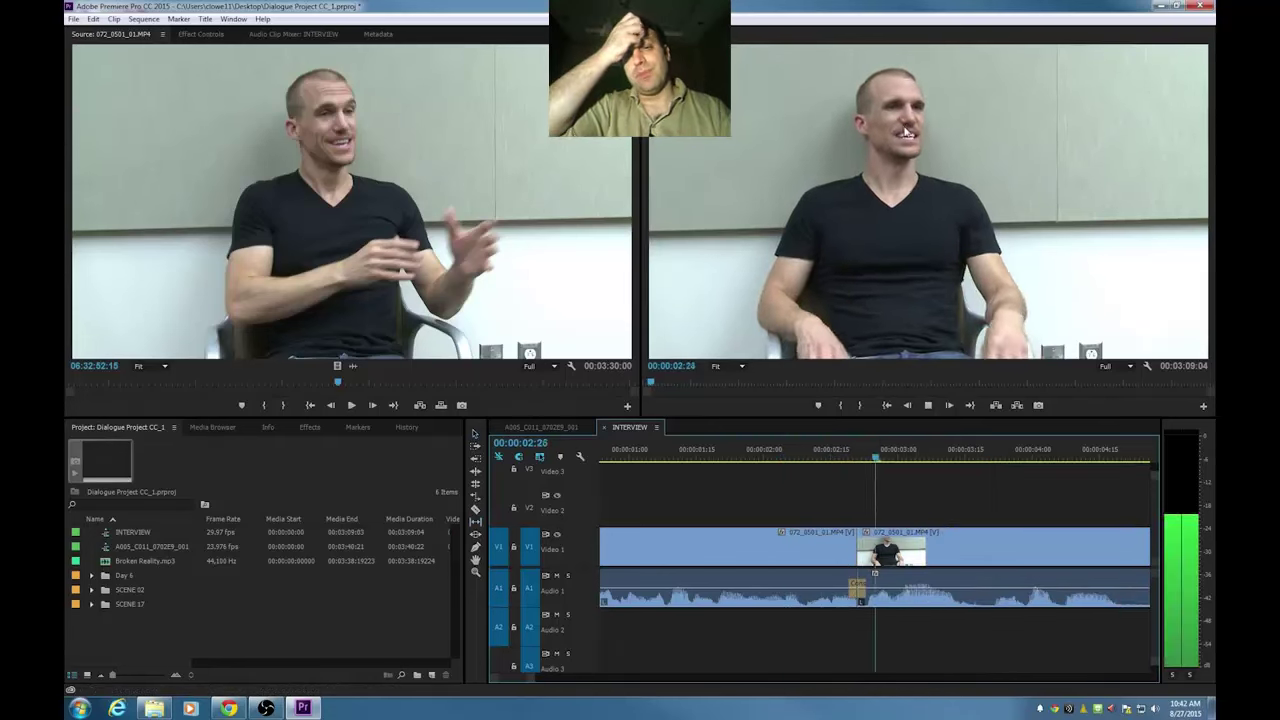
{"action": "key", "text": "space"}
{"action": "left_click", "coordinate": [892, 454]}
{"action": "key", "text": "Left"}
{"action": "key", "text": "Left"}
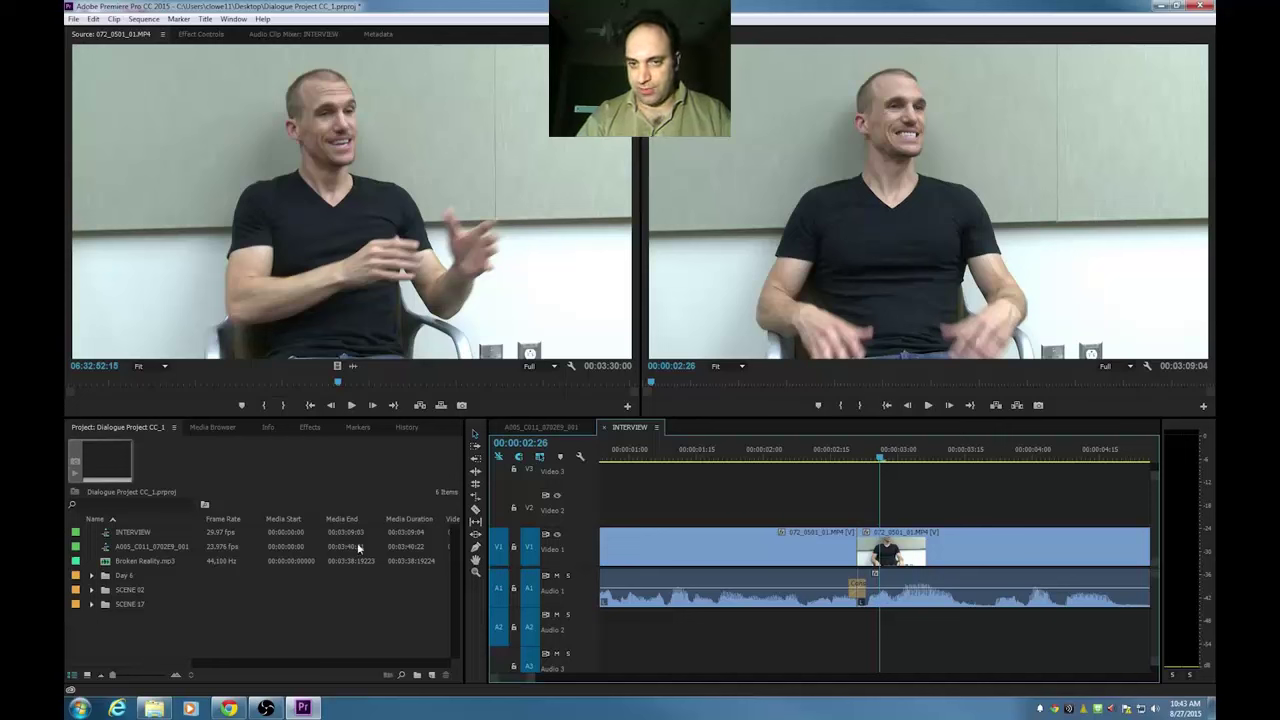
{"action": "left_click_drag", "start_coordinate": [948, 383], "coordinate": [855, 357]}
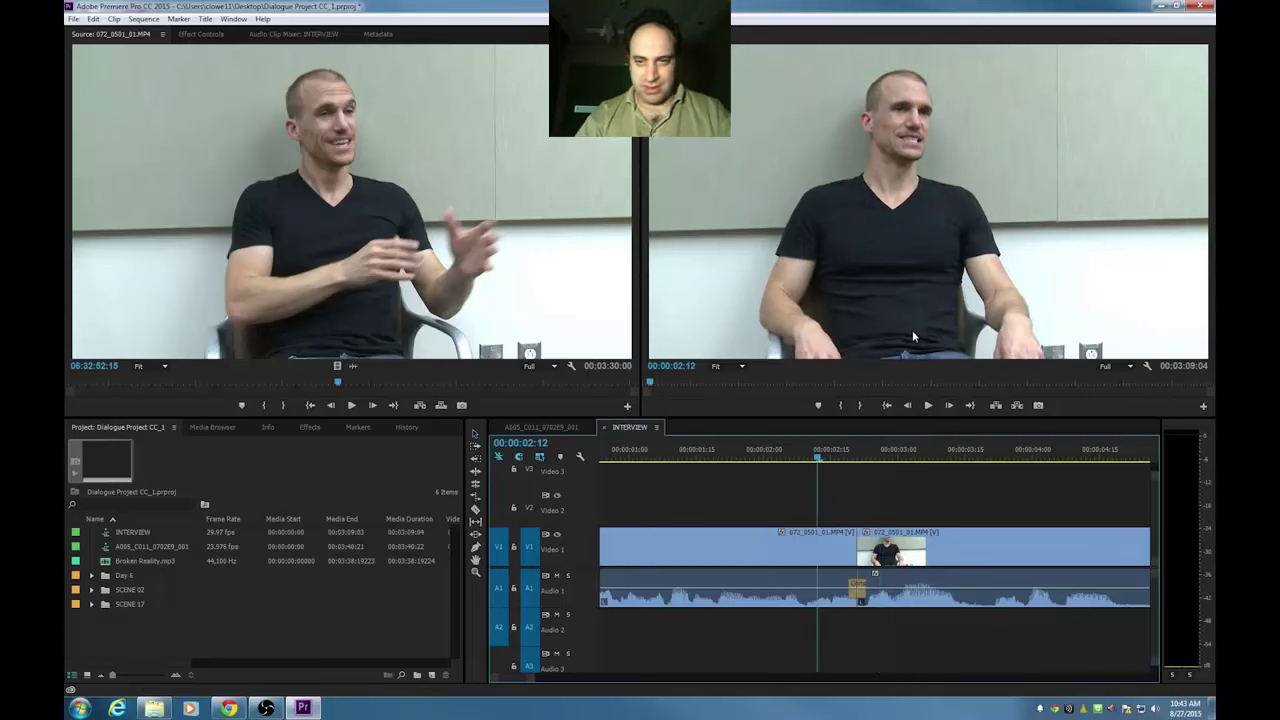
{"action": "key", "text": "space"}
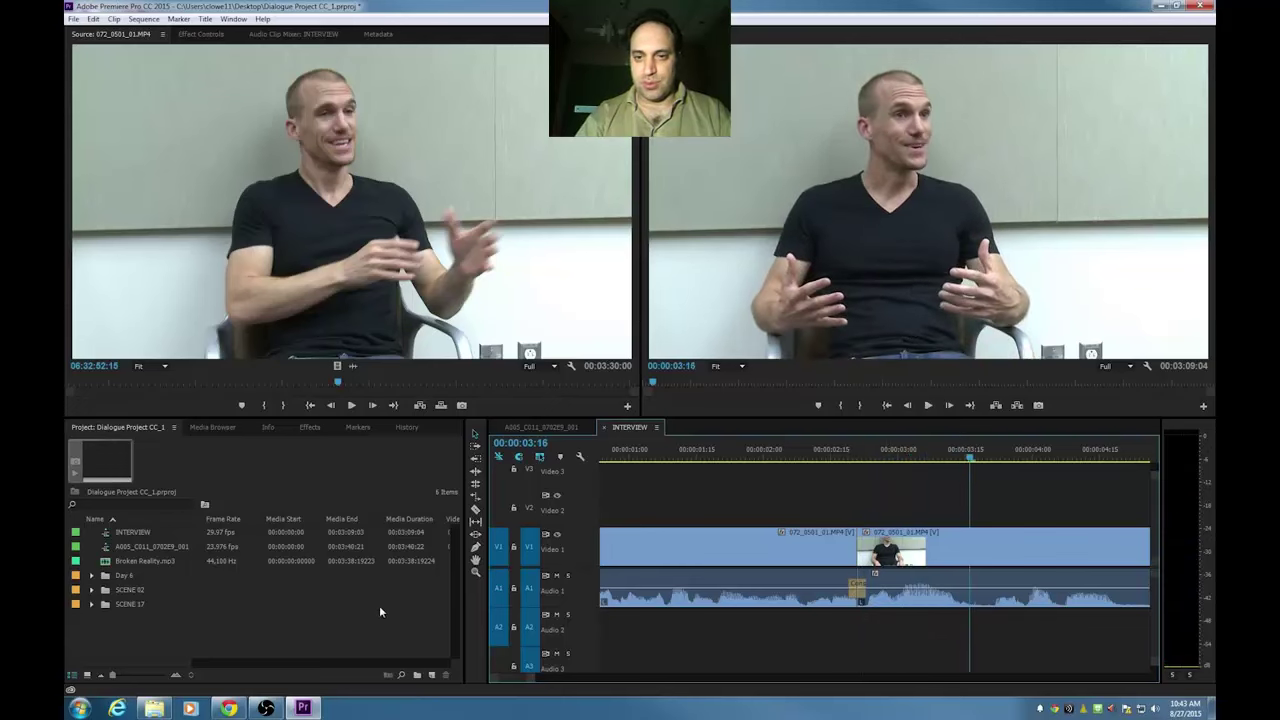
Browse Effects > Video Transitions > Dissolve to find the Morph Cut transition
{"action": "left_click", "coordinate": [300, 428]}
{"action": "left_click", "coordinate": [73, 508]}
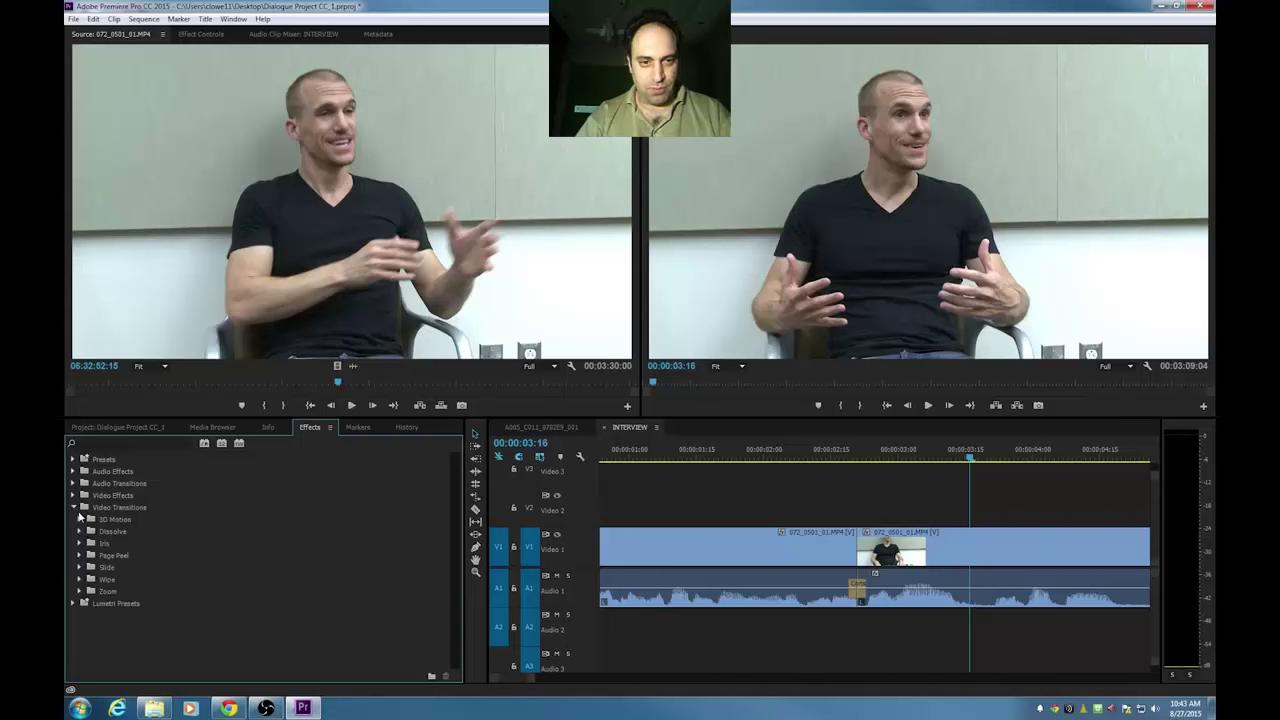
{"action": "left_click", "coordinate": [80, 531]}
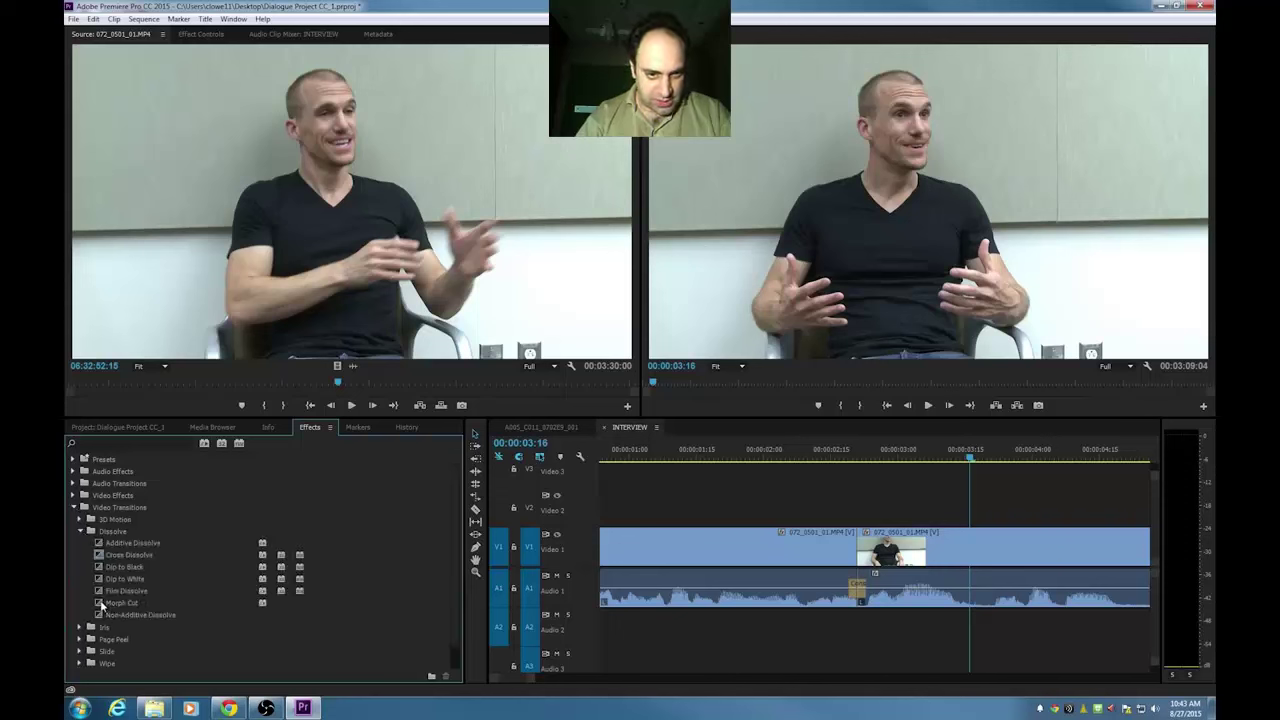
{"action": "left_click", "coordinate": [101, 604]}
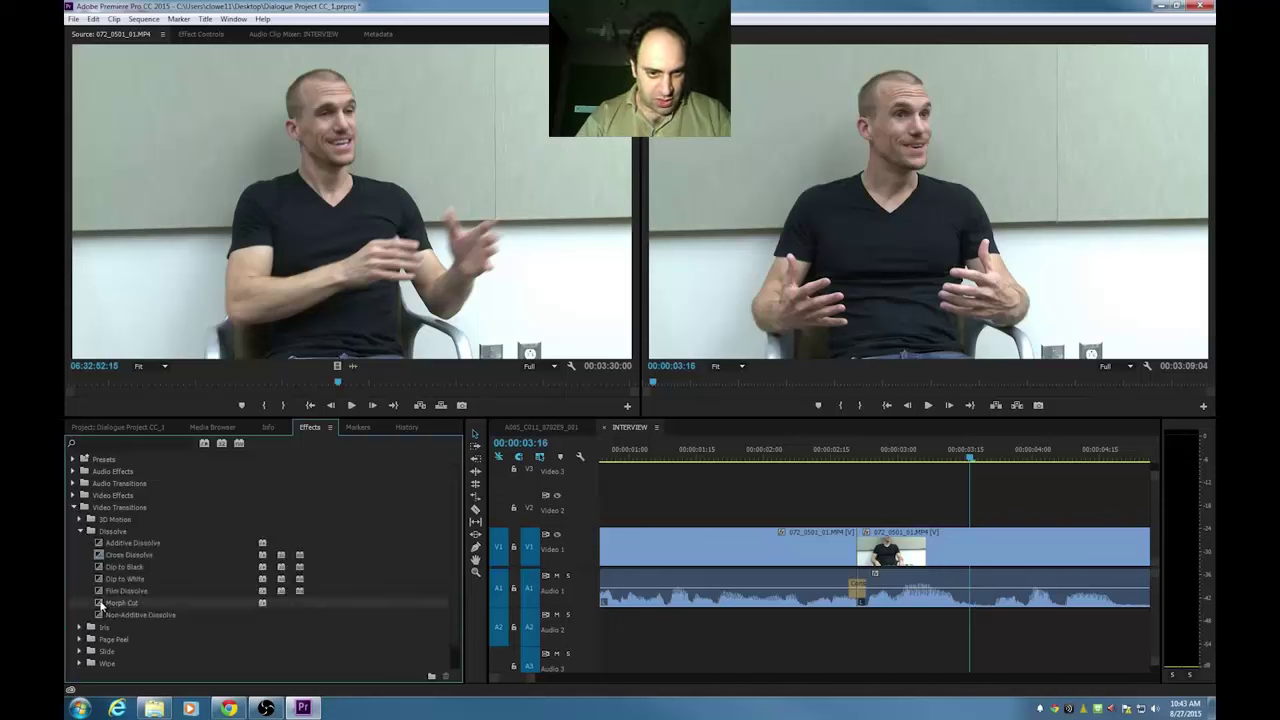
{"action": "left_click", "coordinate": [81, 531]}
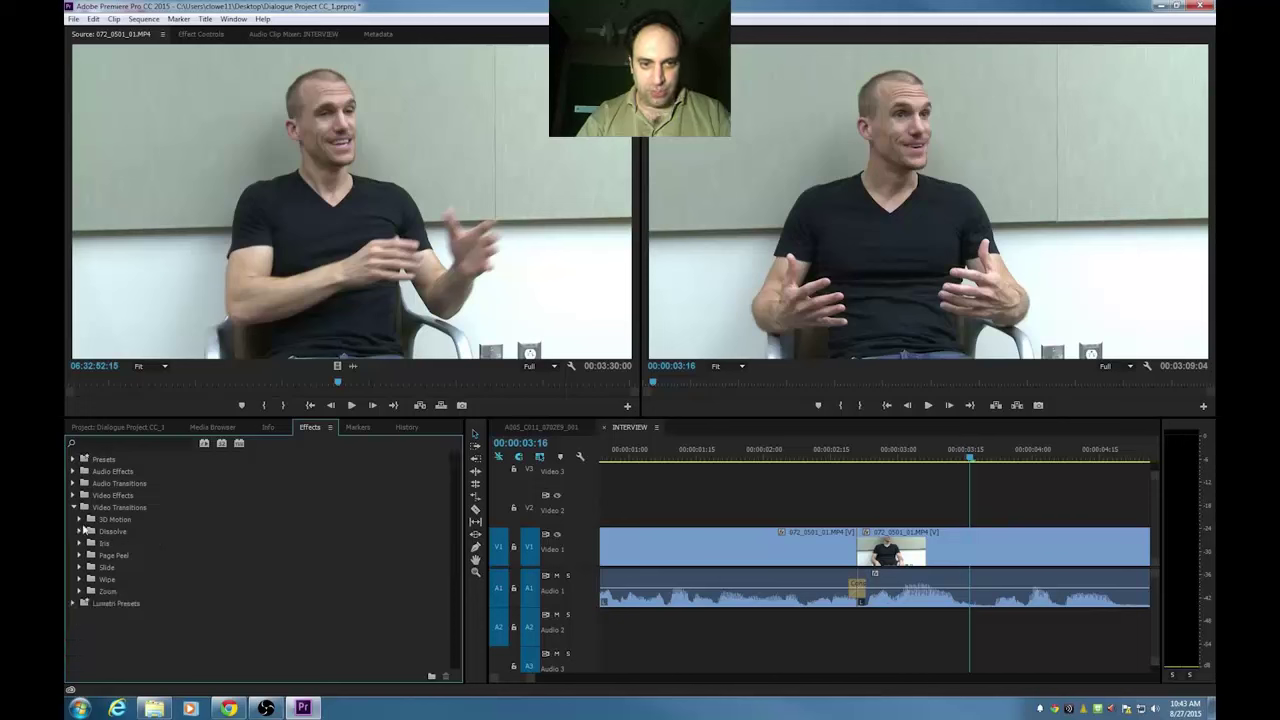
Search effects for 'morph', drop Morph Cut on the V1 edit point, and open its settings
{"action": "left_click", "coordinate": [93, 441]}
{"action": "type", "text": "morph"}
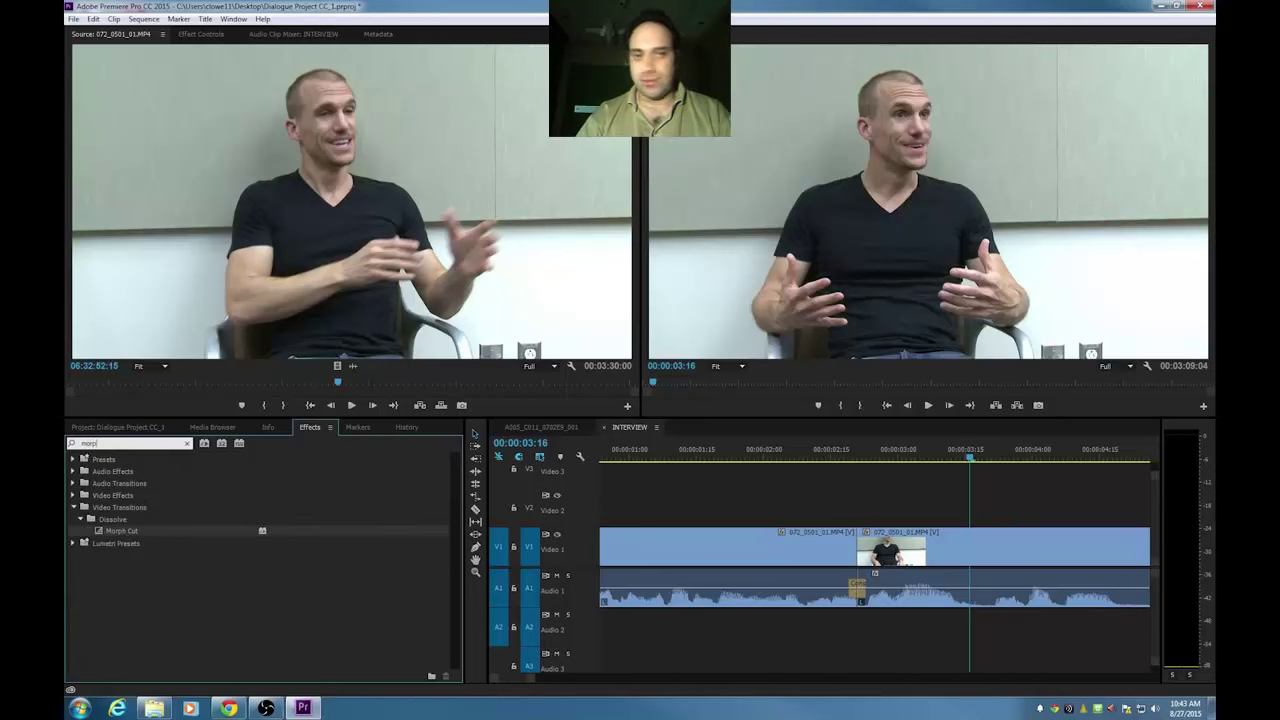
{"action": "left_click_drag", "start_coordinate": [95, 537], "coordinate": [859, 542]}
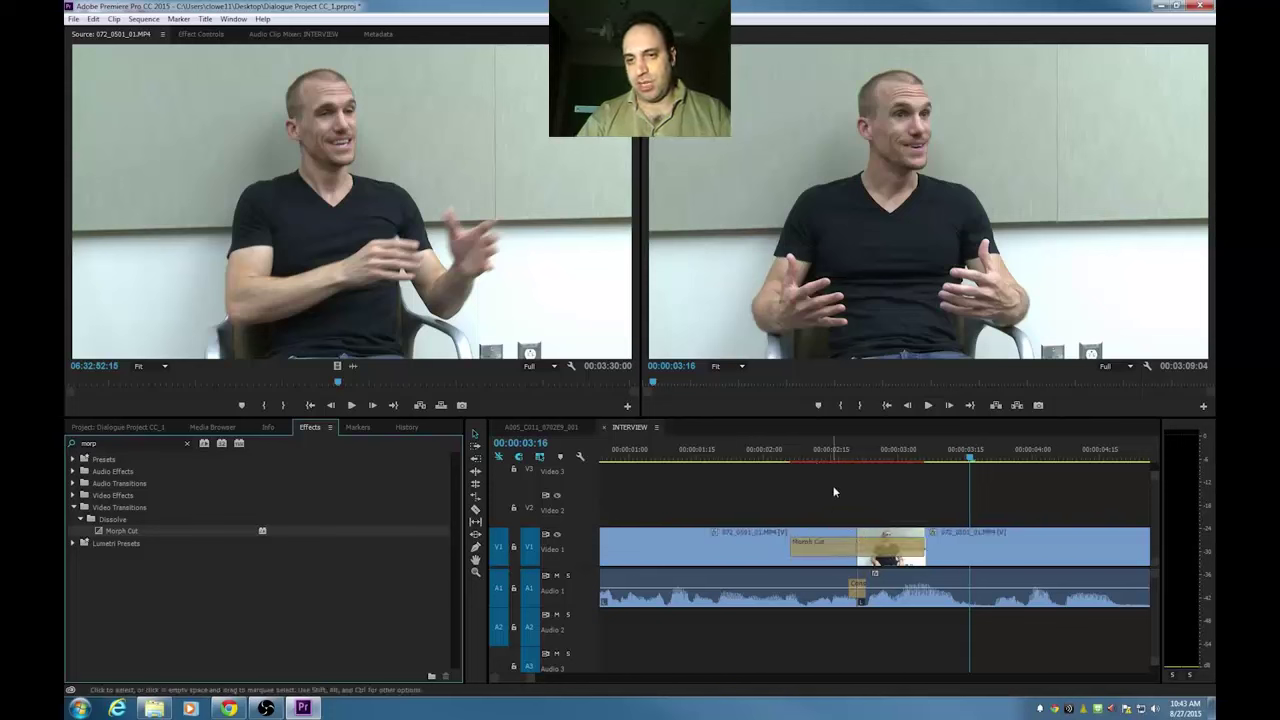
{"action": "double_click", "coordinate": [840, 551]}
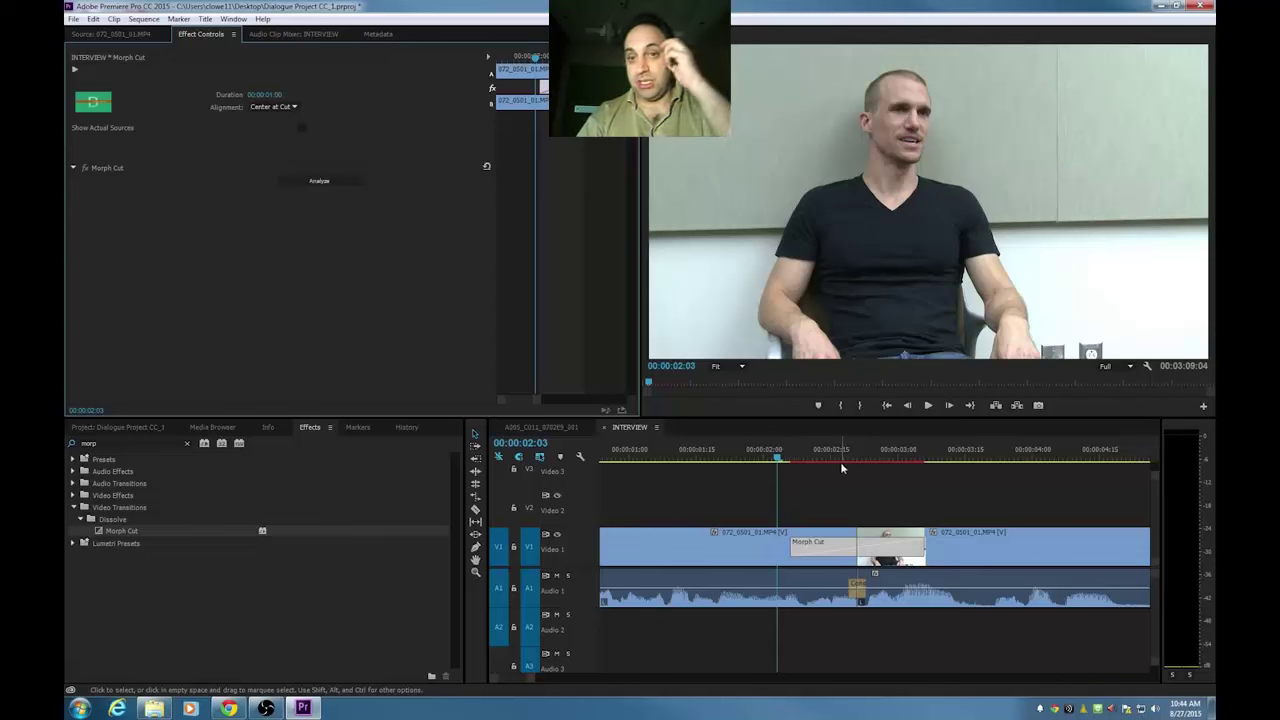
{"action": "key", "text": "space"}
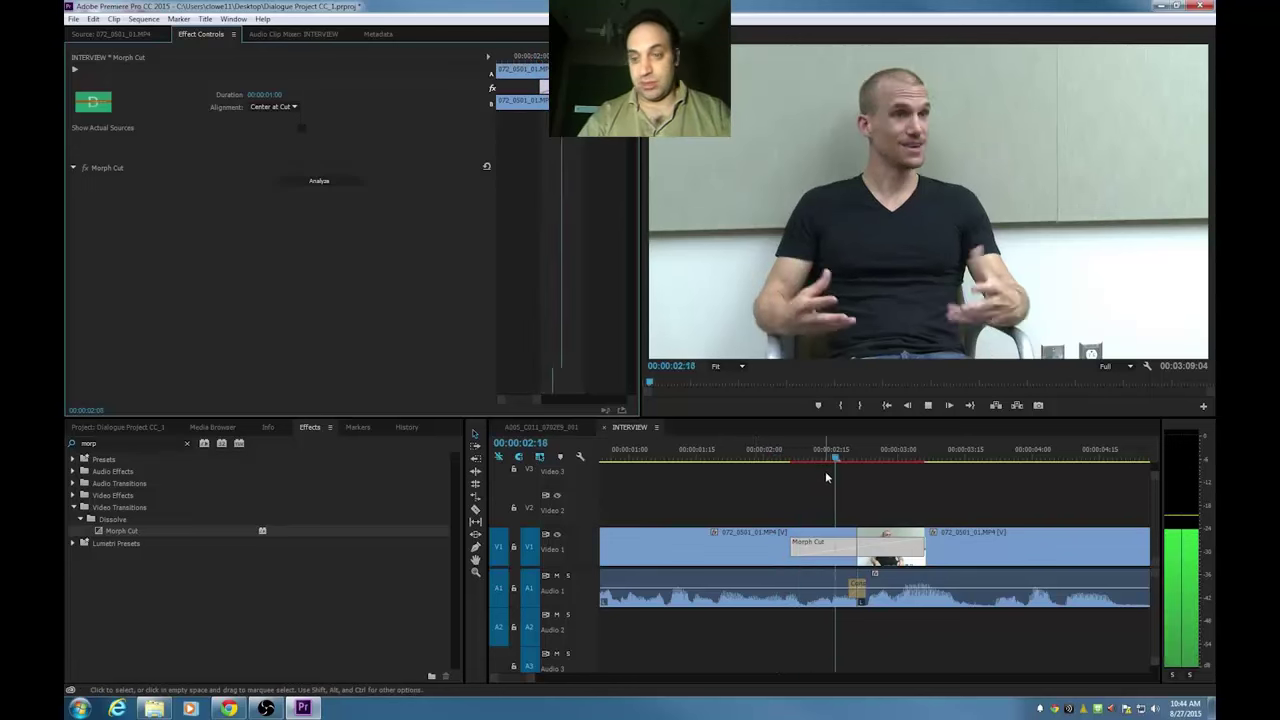
{"action": "left_click", "coordinate": [763, 450]}
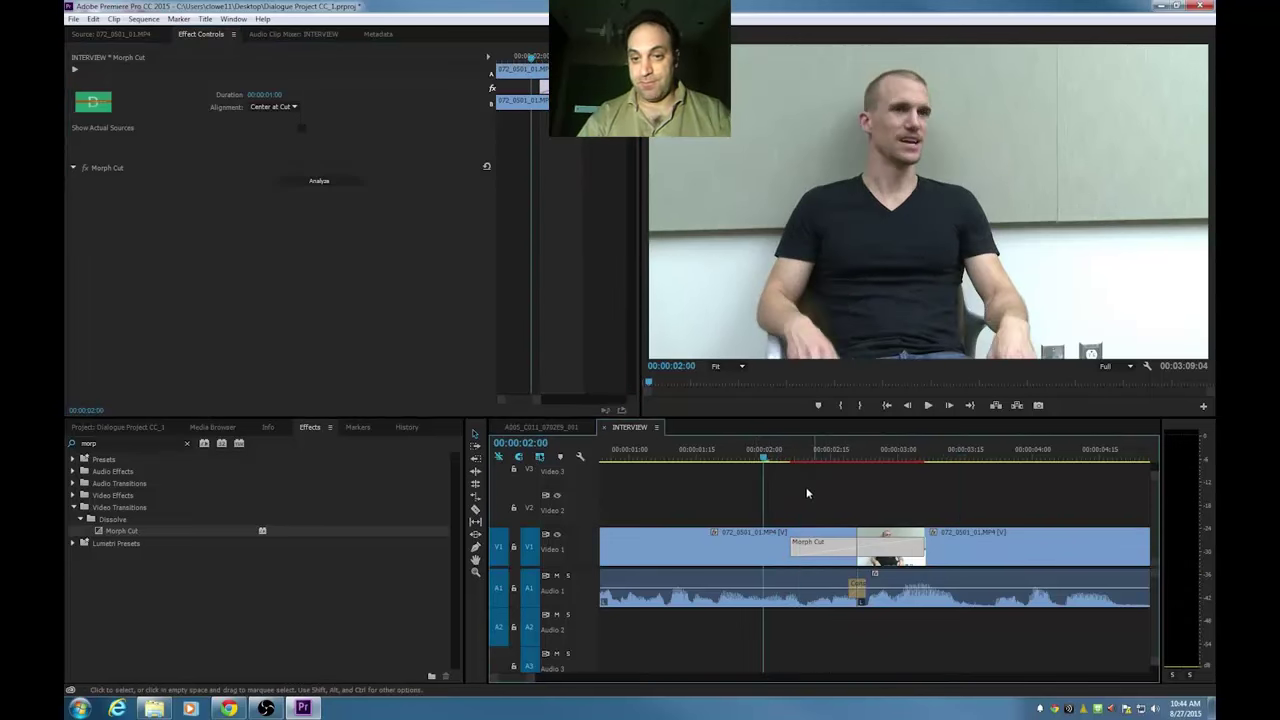
{"action": "key", "text": "minus"}
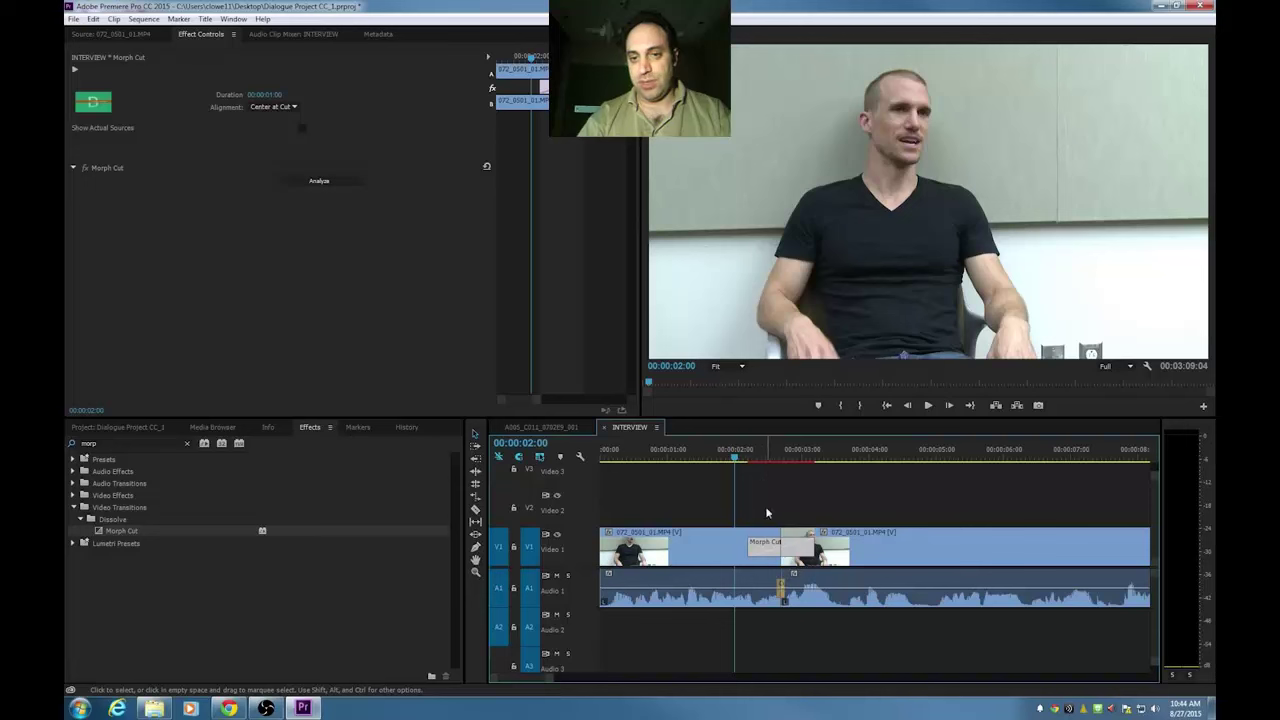
Render effects In to Out and play back the rendered Morph Cut from 00:00:01:21
{"action": "left_click", "coordinate": [145, 19]}
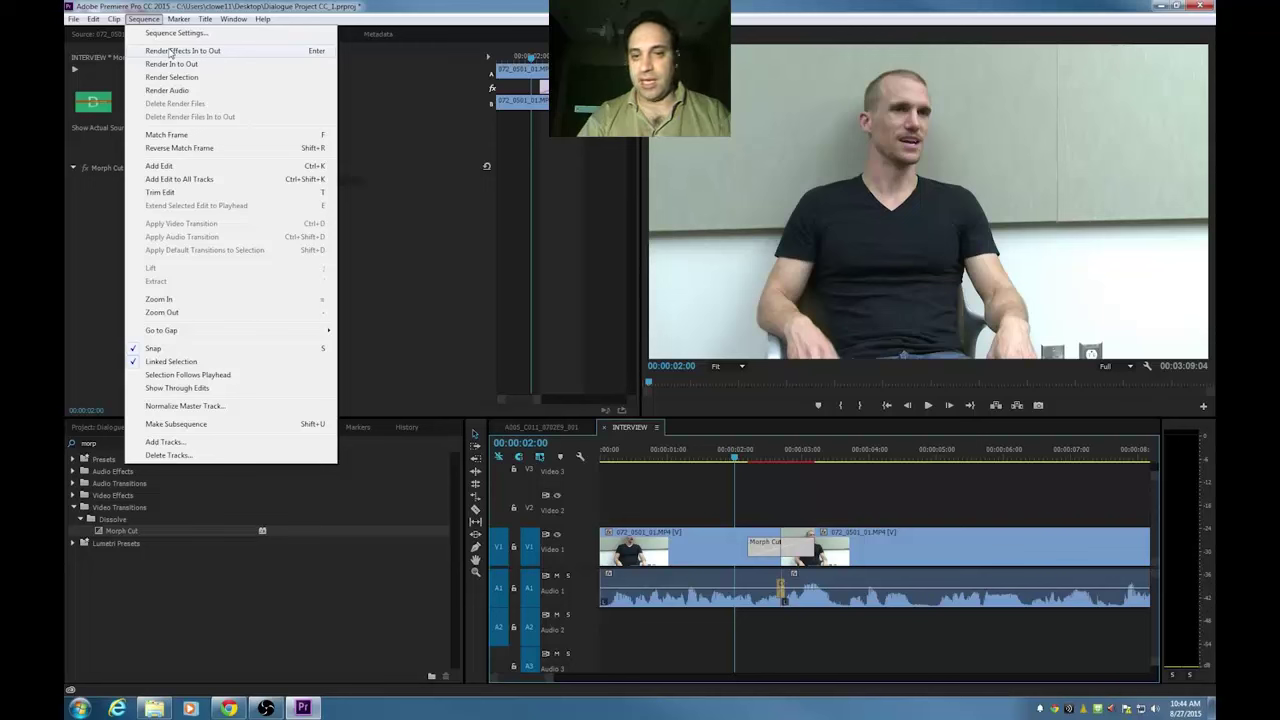
{"action": "left_click", "coordinate": [170, 52]}
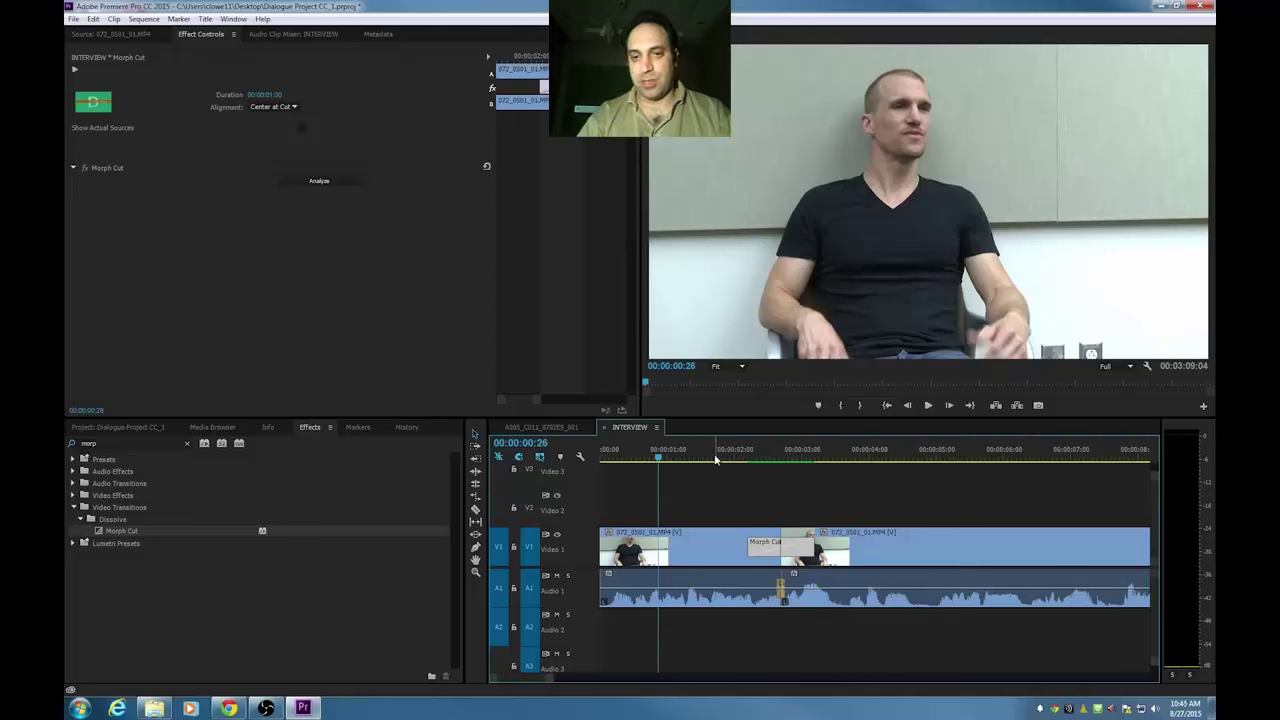
{"action": "left_click", "coordinate": [715, 457]}
{"action": "key", "text": "Right"}
{"action": "key", "text": "Right"}
{"action": "key", "text": "Right"}
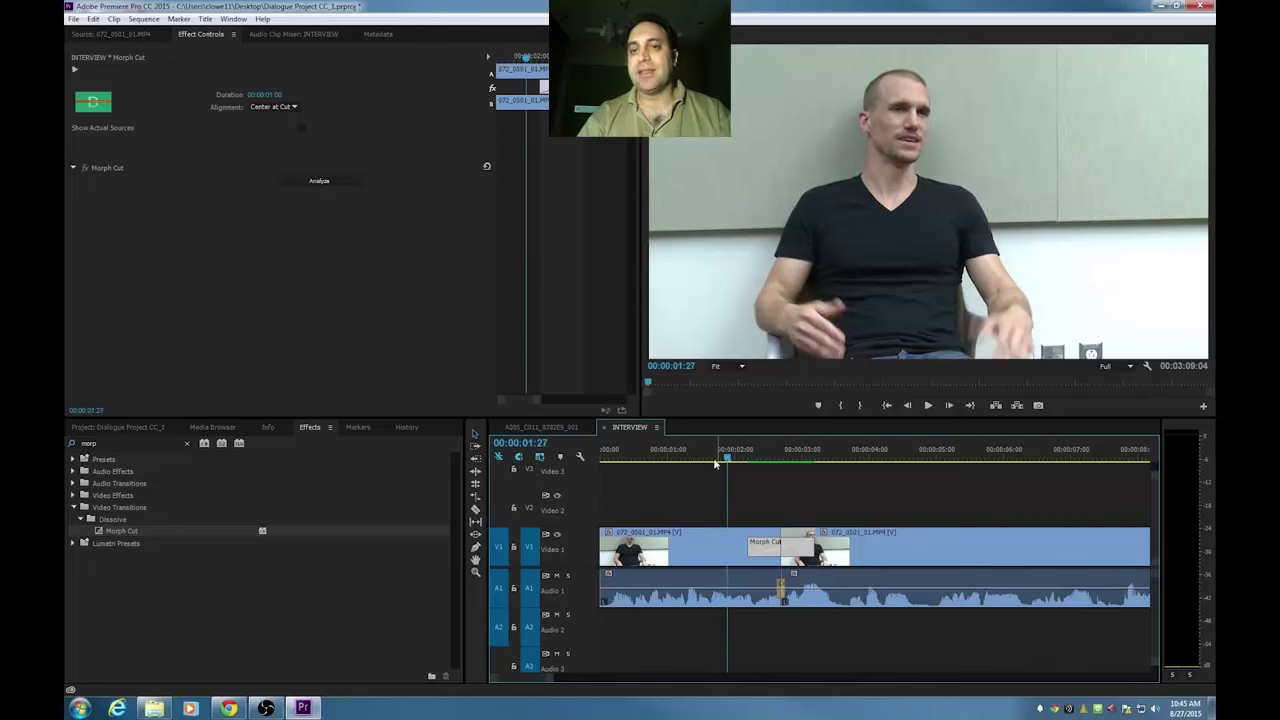
{"action": "key", "text": "space"}
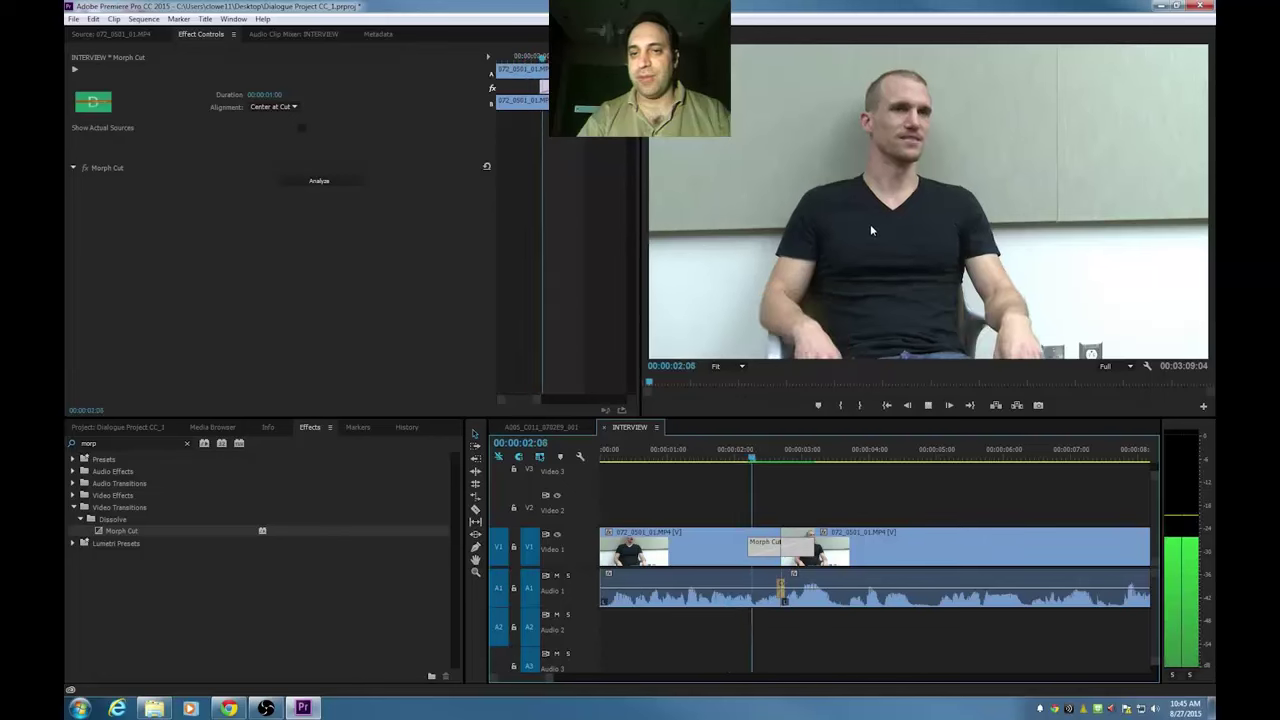
{"action": "key", "text": "space"}
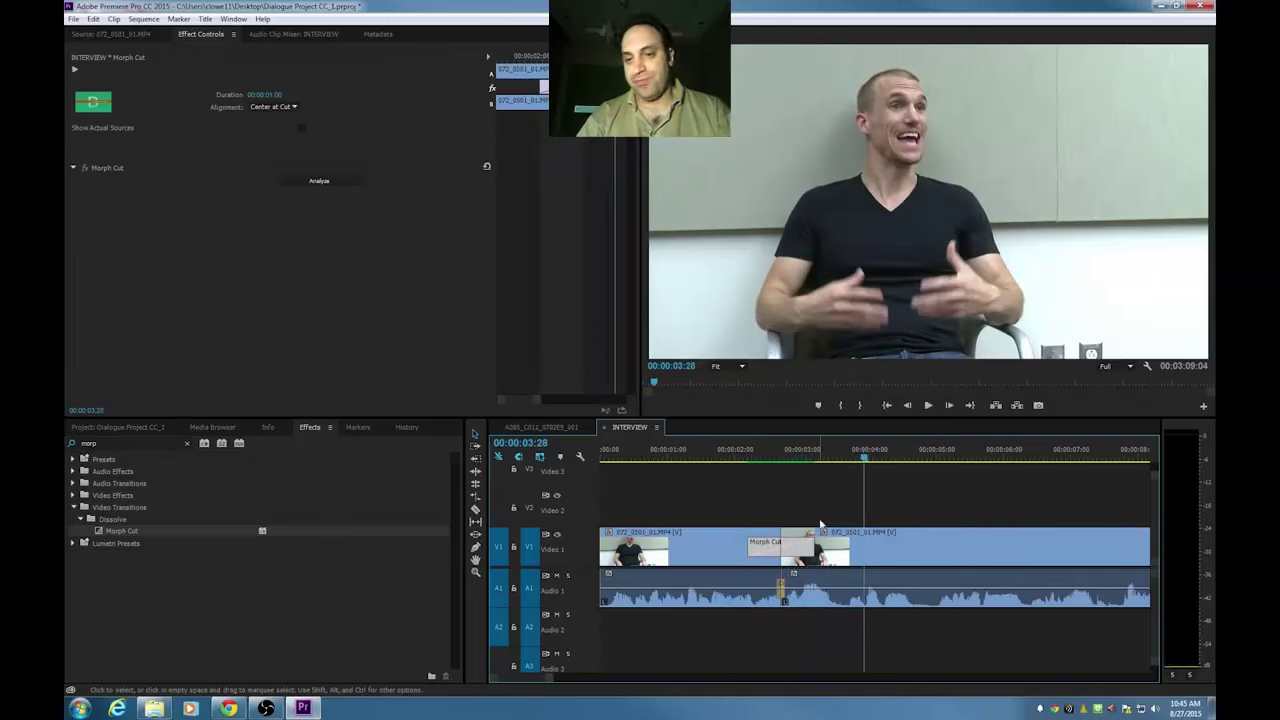
Trim the Morph Cut to 14 frames and render it
{"action": "left_click_drag", "start_coordinate": [814, 547], "coordinate": [790, 556]}
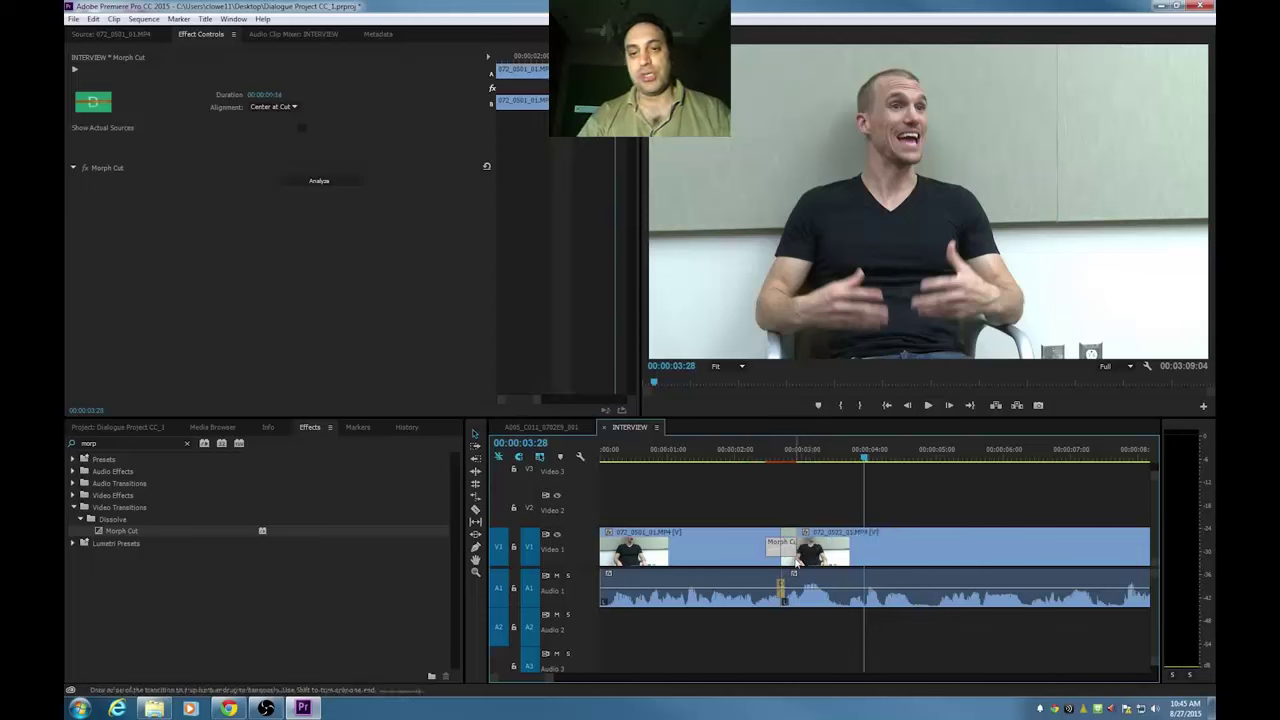
{"action": "left_click", "coordinate": [747, 450]}
{"action": "key", "text": "Return"}
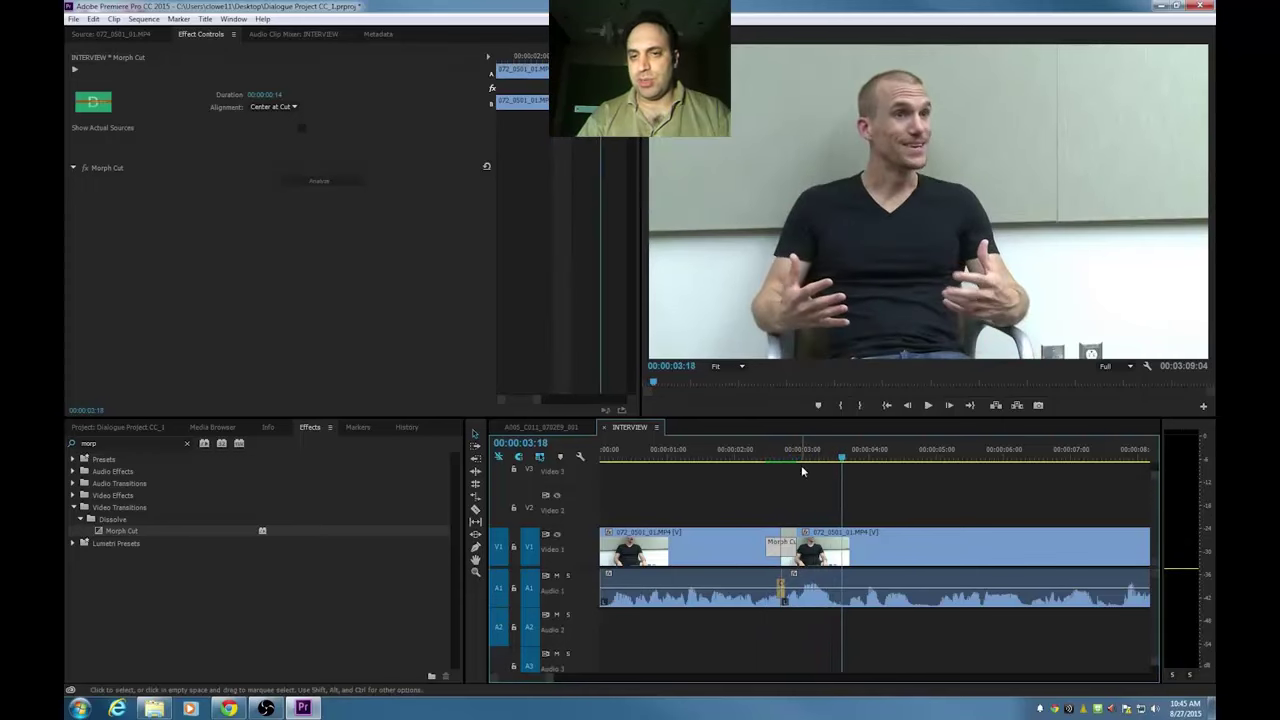
Replay the shortened transition, then zoom out and move to about 00:00:17
{"action": "left_click_drag", "start_coordinate": [800, 451], "coordinate": [779, 451]}
{"action": "key", "text": "Right"}
{"action": "key", "text": "Right"}
{"action": "key", "text": "Right"}
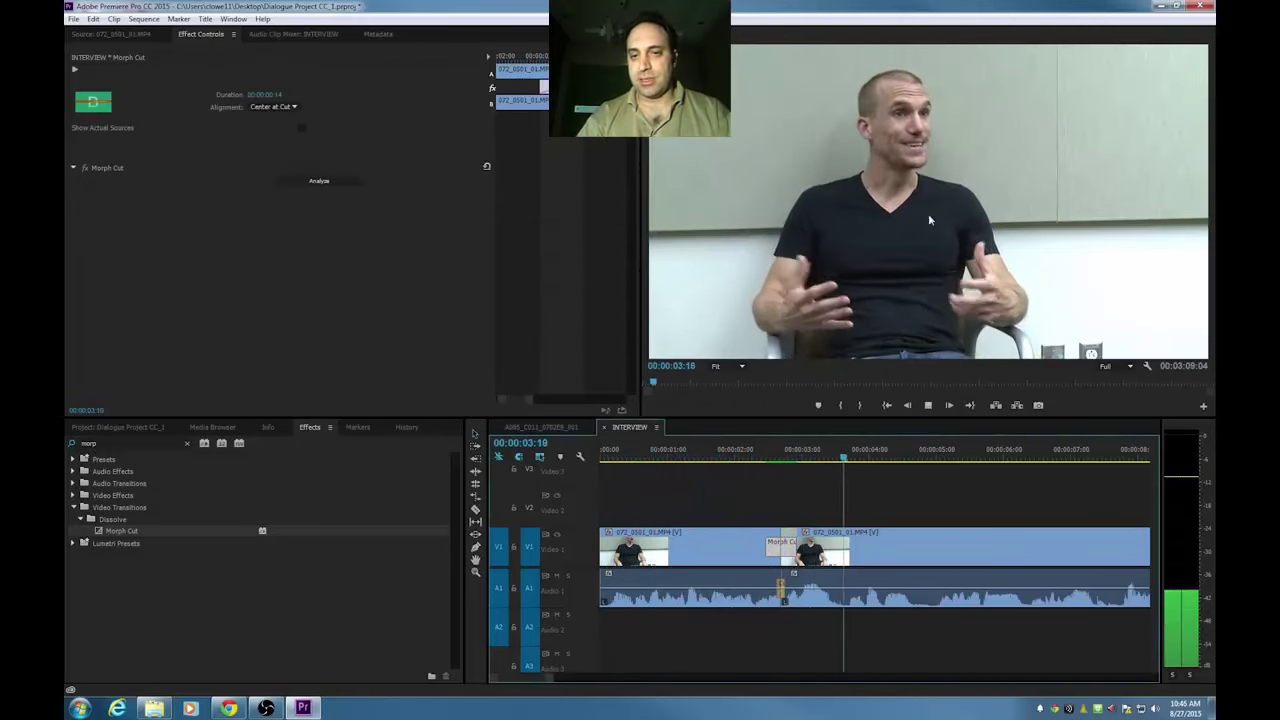
{"action": "key", "text": "space"}
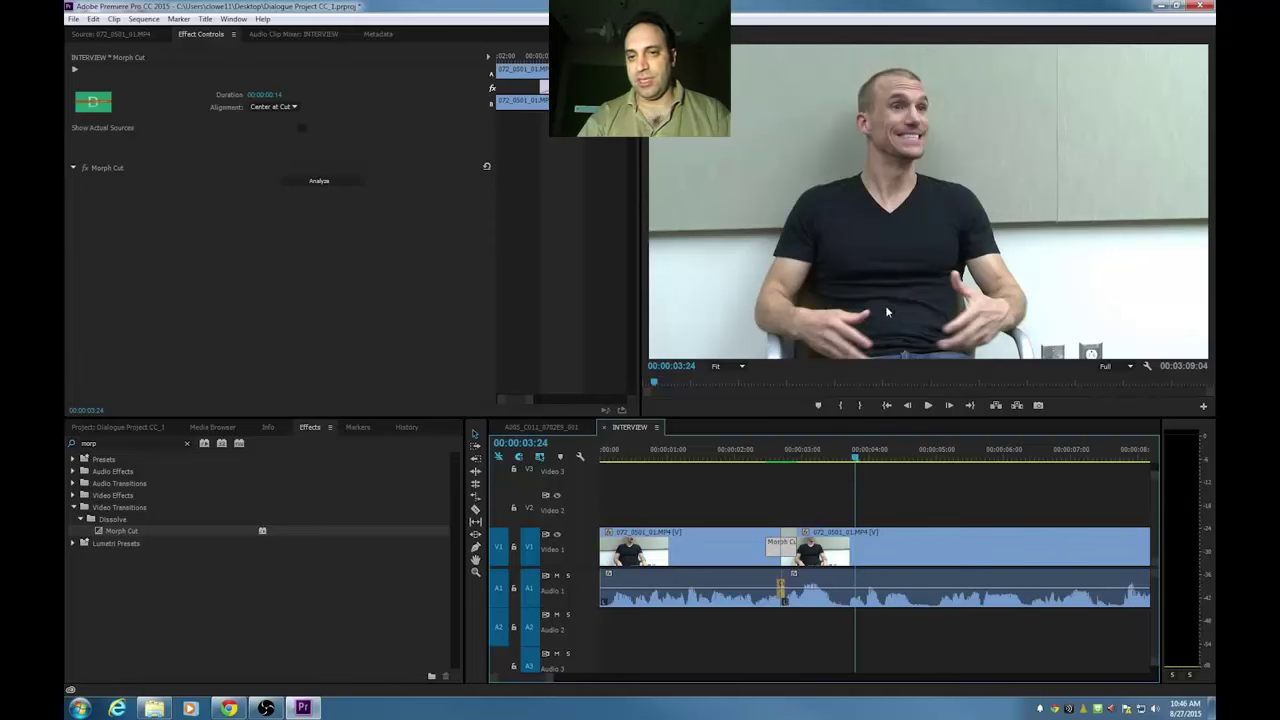
{"action": "key", "text": "space"}
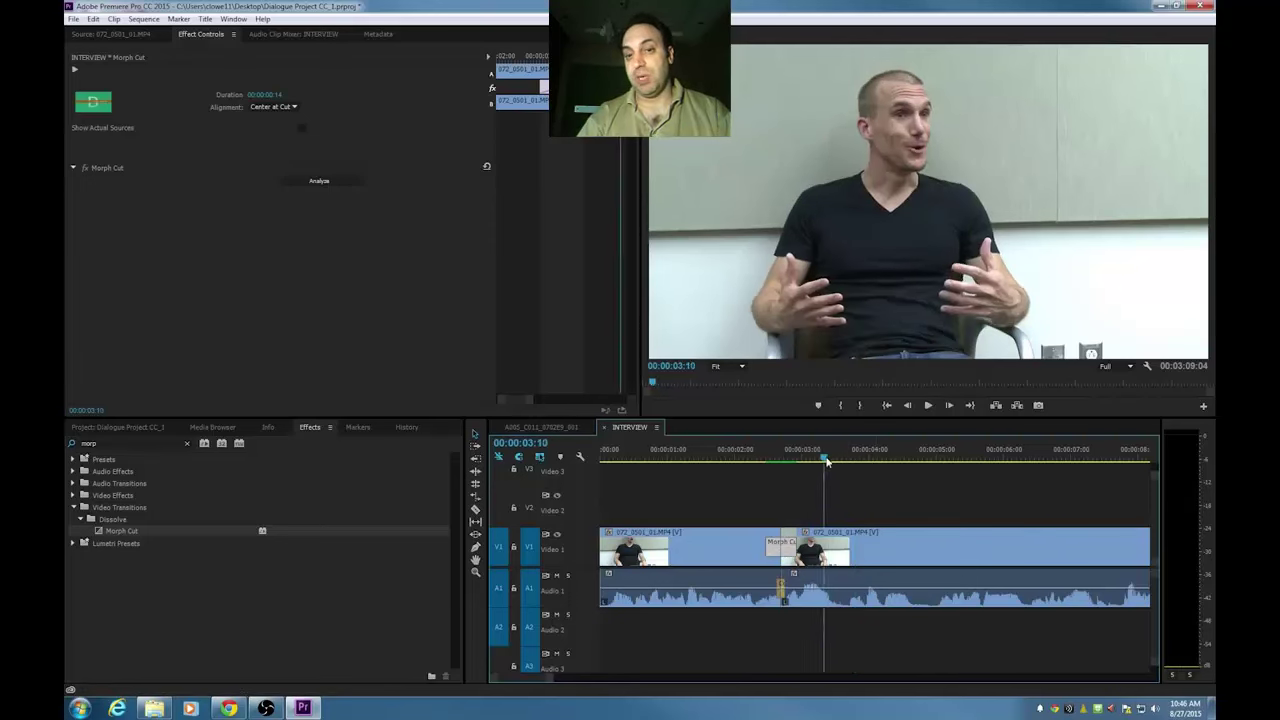
{"action": "key", "text": "minus"}
{"action": "key", "text": "minus"}
{"action": "left_click", "coordinate": [878, 463]}
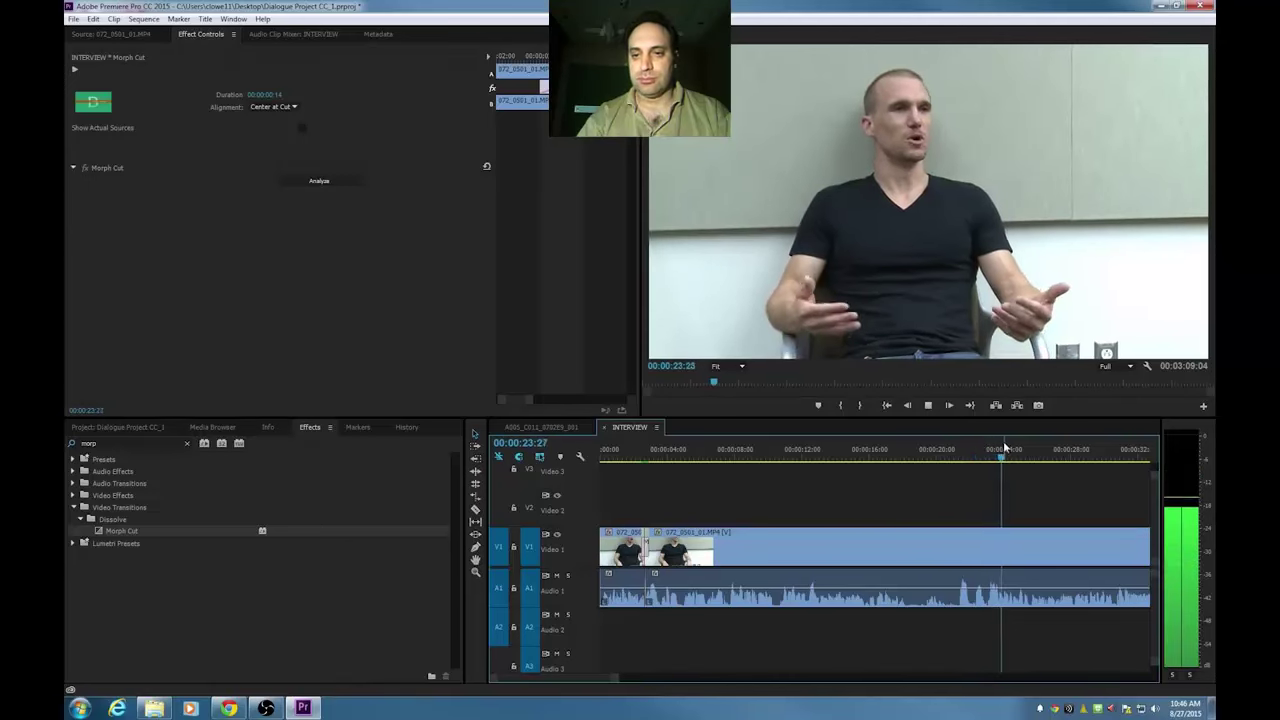
Play from 00:00:17:10, cut the interview clip at 00:00:18:12, and return to that edit
{"action": "key", "text": "space"}
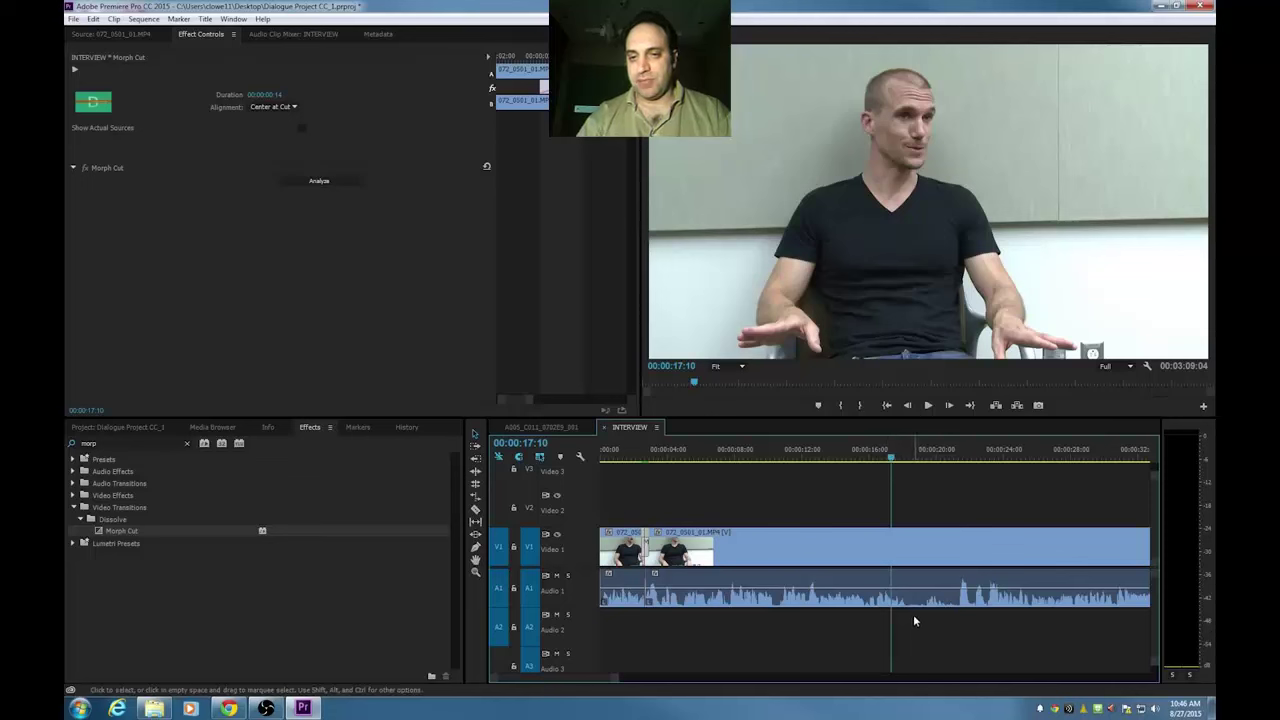
{"action": "key", "text": "space"}
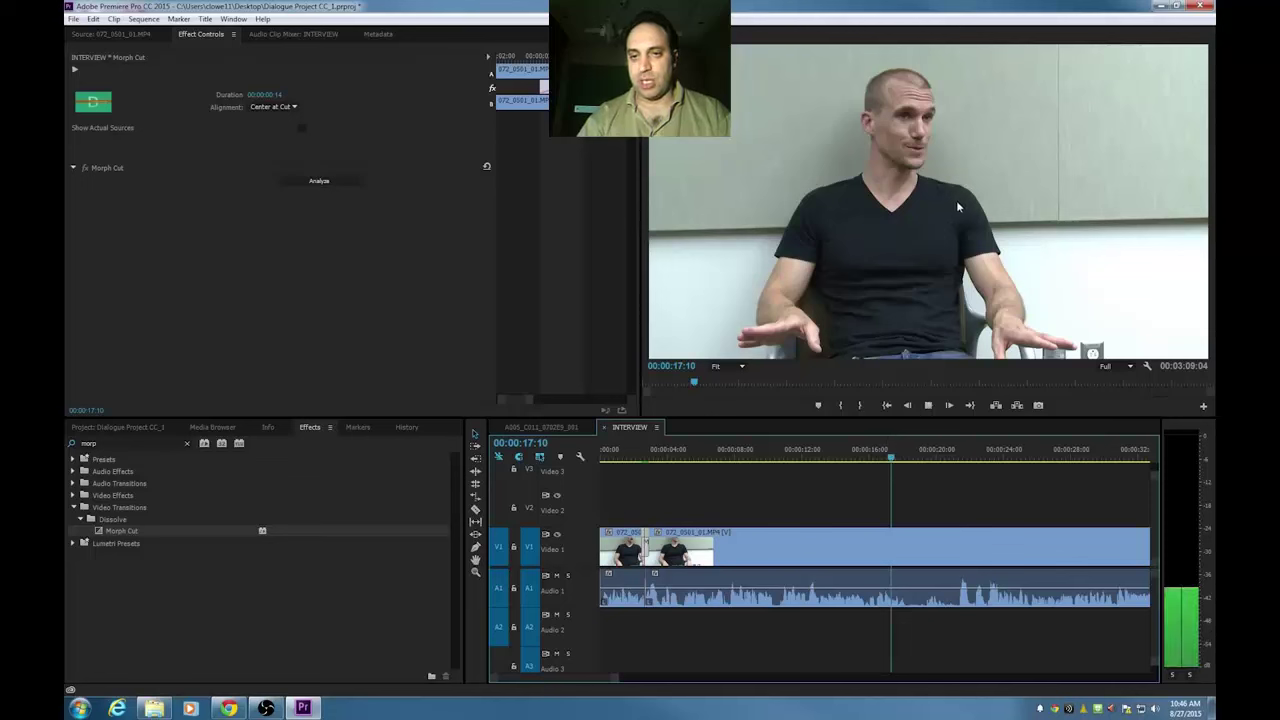
{"action": "key", "text": "ctrl+k"}
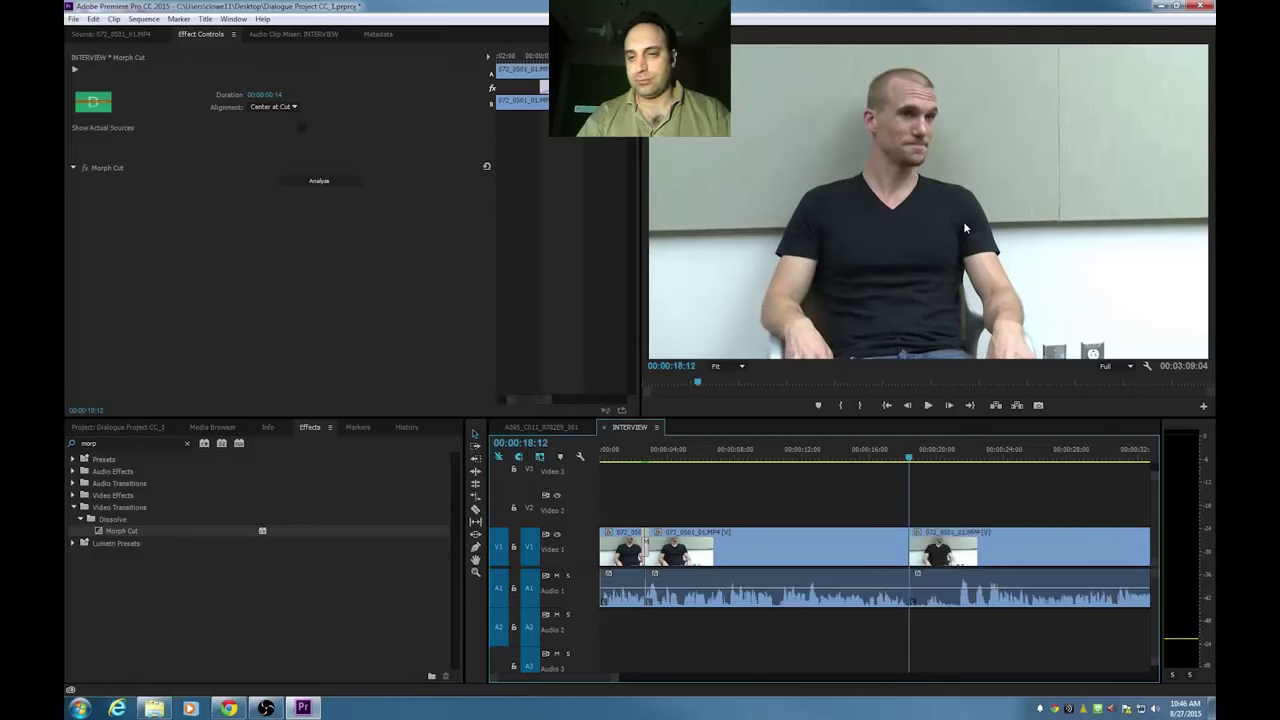
{"action": "key", "text": "space"}
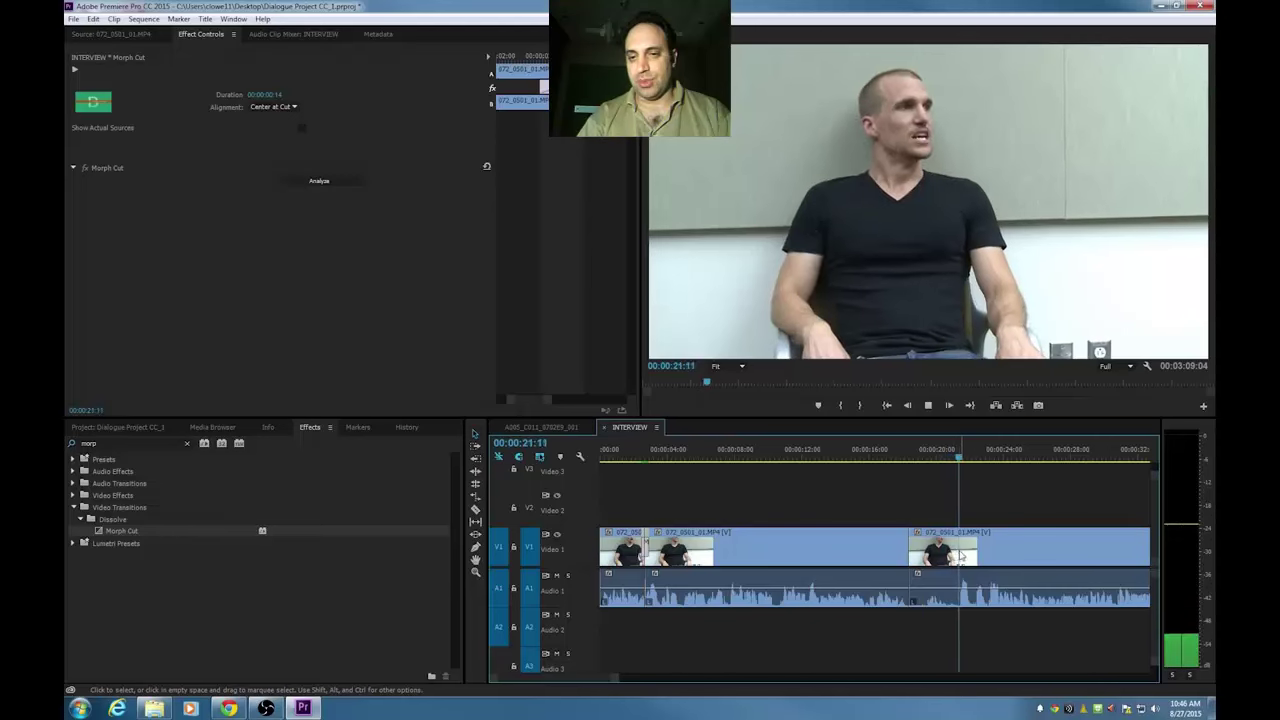
{"action": "key", "text": "space"}
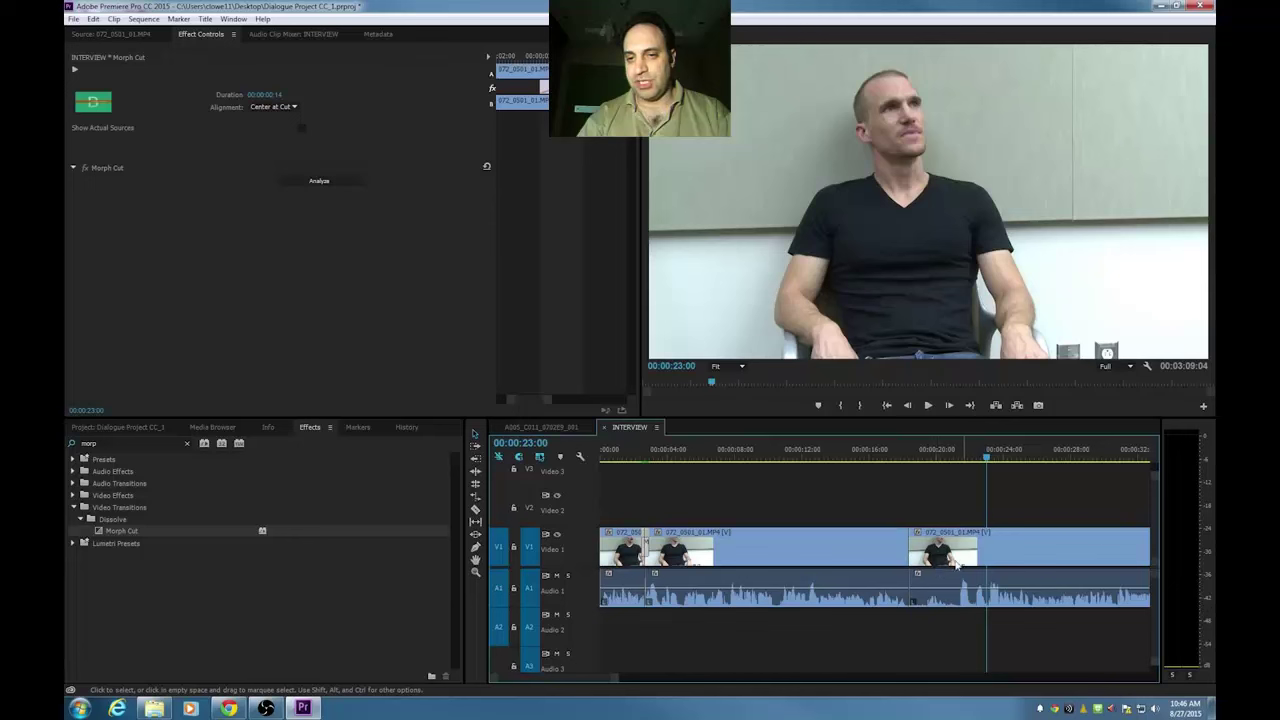
{"action": "key", "text": "Up"}
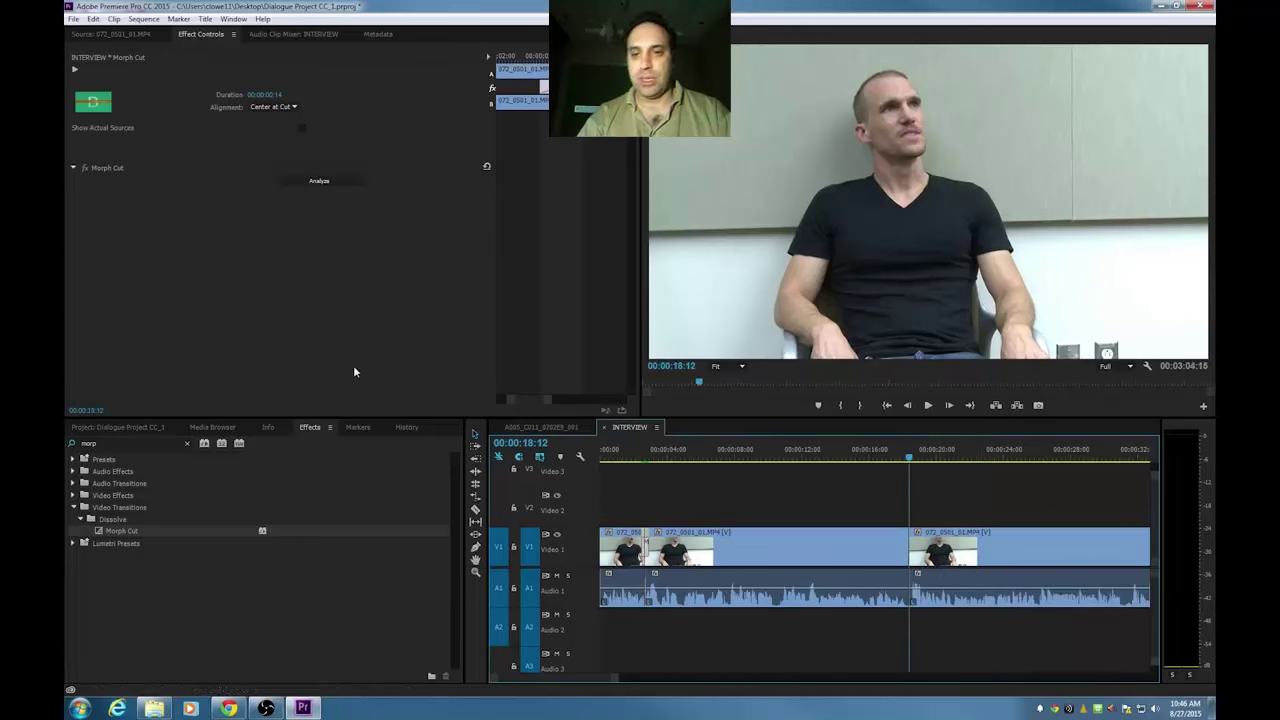
Place a Morph Cut on the 00:00:18:12 edit, render it, and replay it zoomed in
{"action": "left_click_drag", "start_coordinate": [110, 533], "coordinate": [906, 547]}
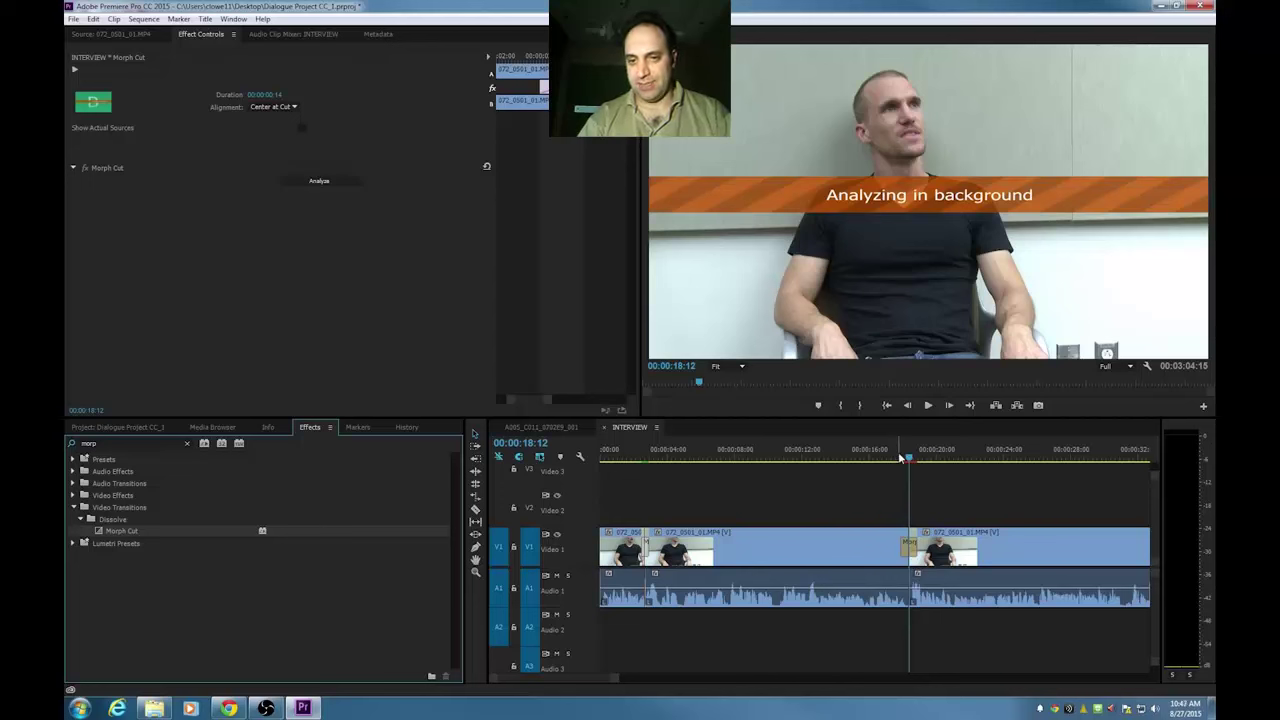
{"action": "left_click", "coordinate": [902, 453]}
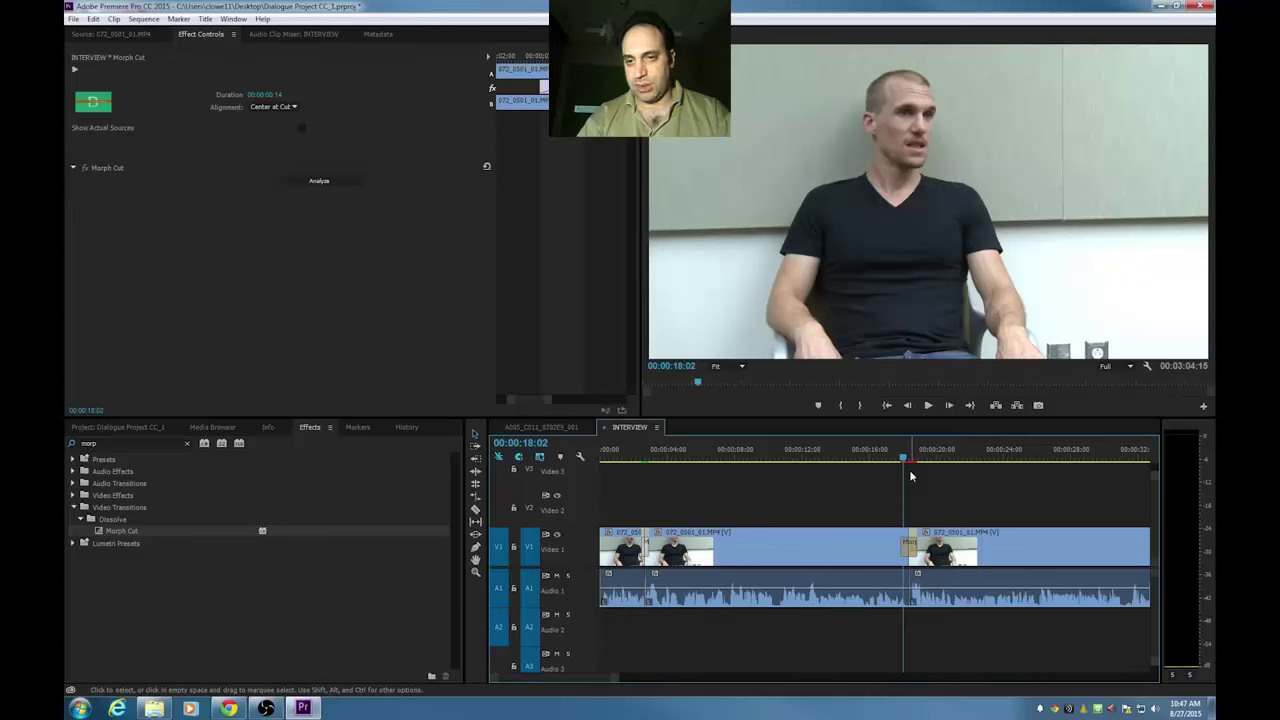
{"action": "key", "text": "Return"}
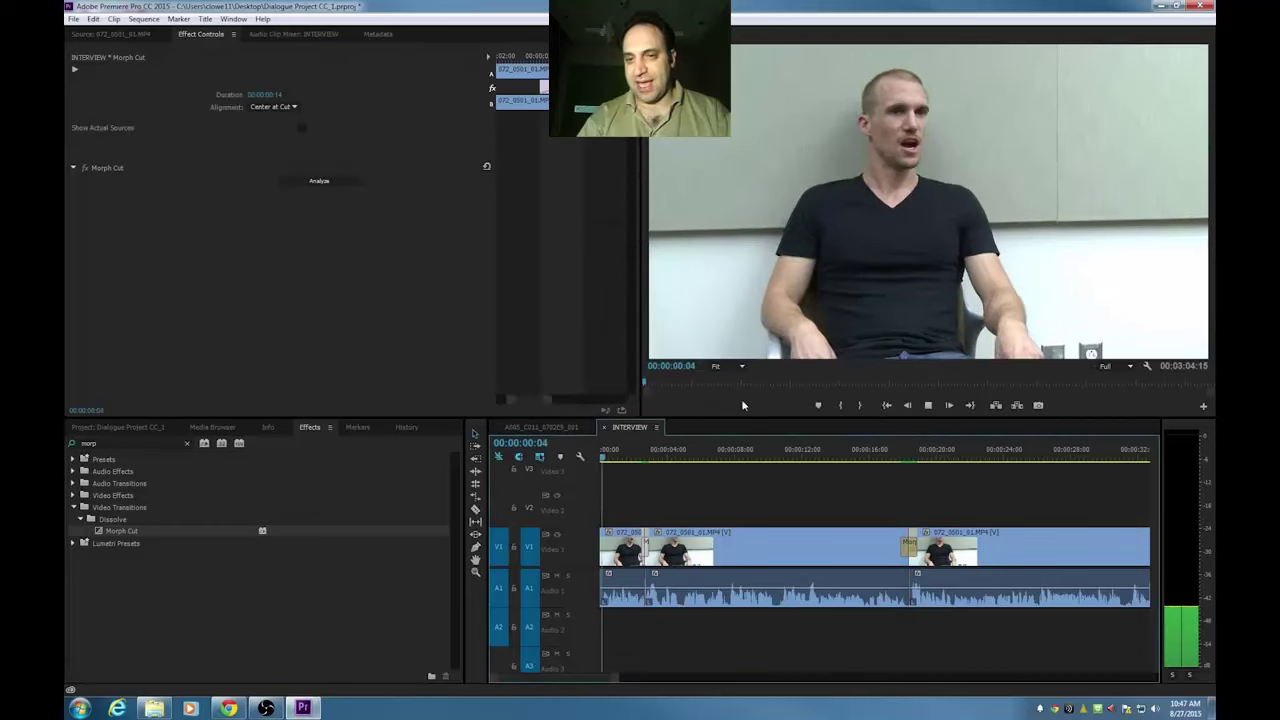
{"action": "left_click_drag", "start_coordinate": [913, 457], "coordinate": [889, 456]}
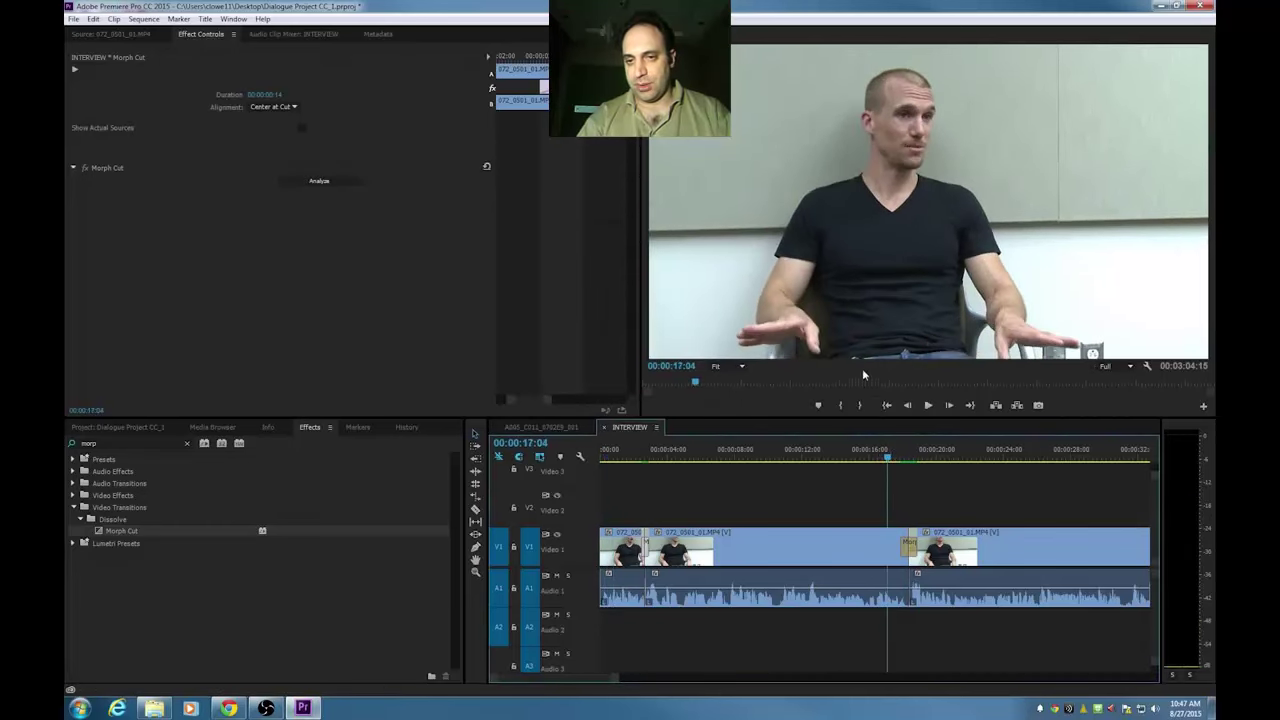
{"action": "key", "text": "space"}
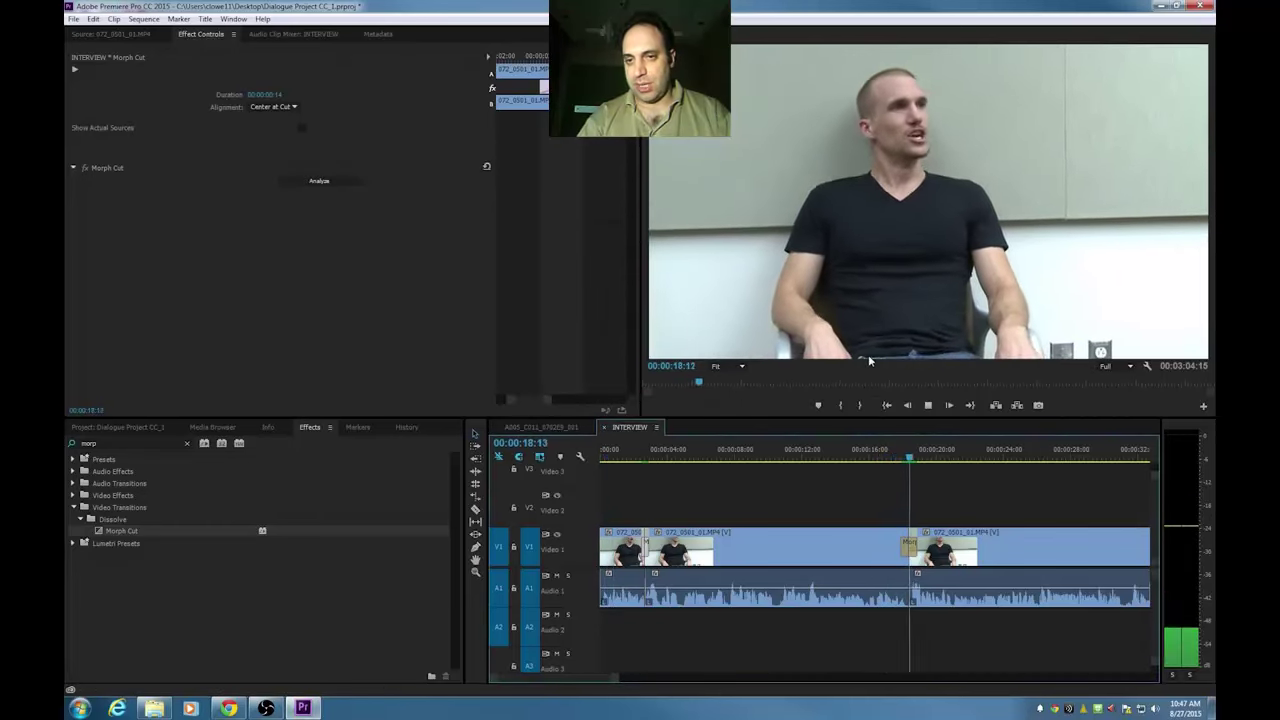
{"action": "left_click", "coordinate": [889, 457]}
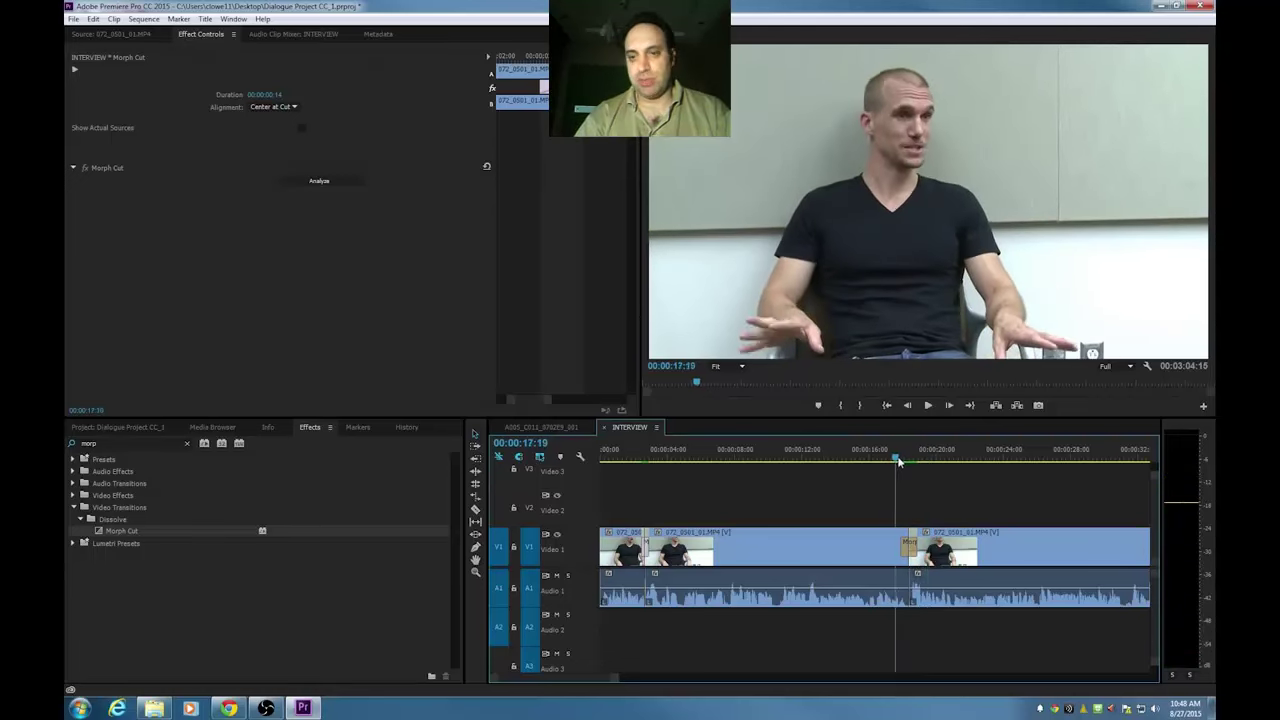
{"action": "key", "text": "="}
{"action": "key", "text": "="}
{"action": "key", "text": "space"}
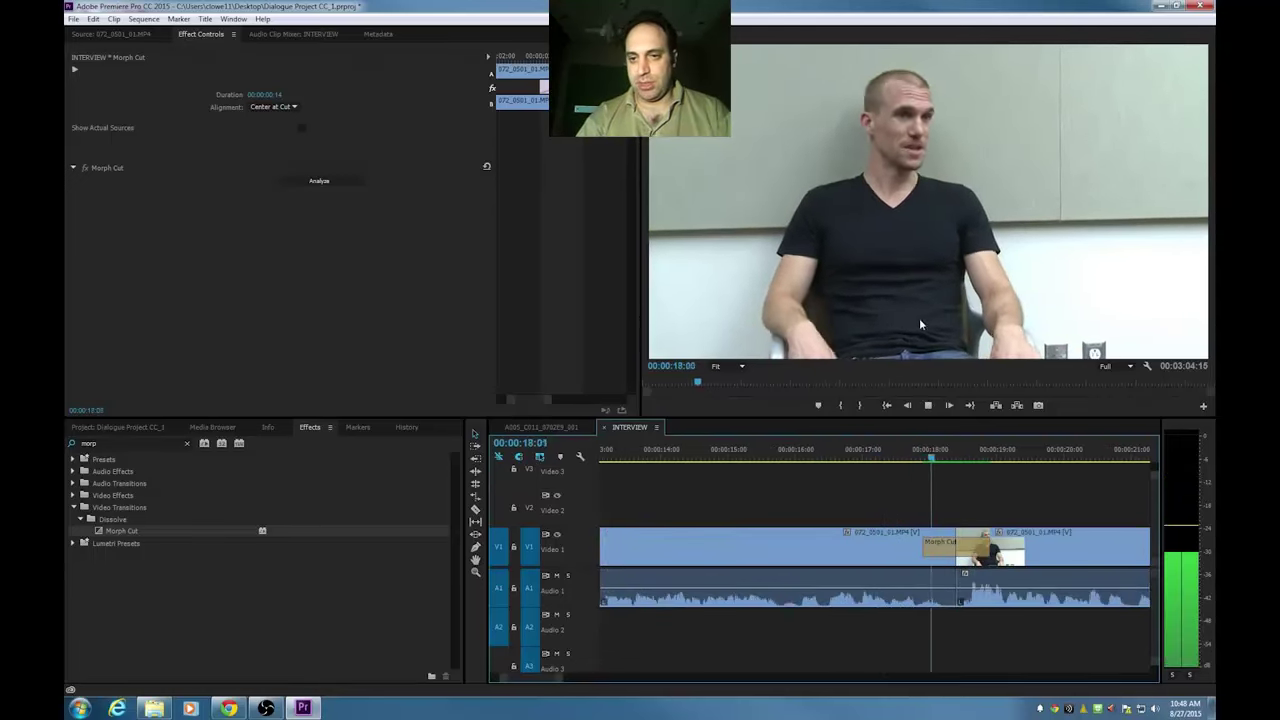
Drag the second Morph Cut's edge to a 00:00:00:12 duration, then deselect it
{"action": "key", "text": "space"}
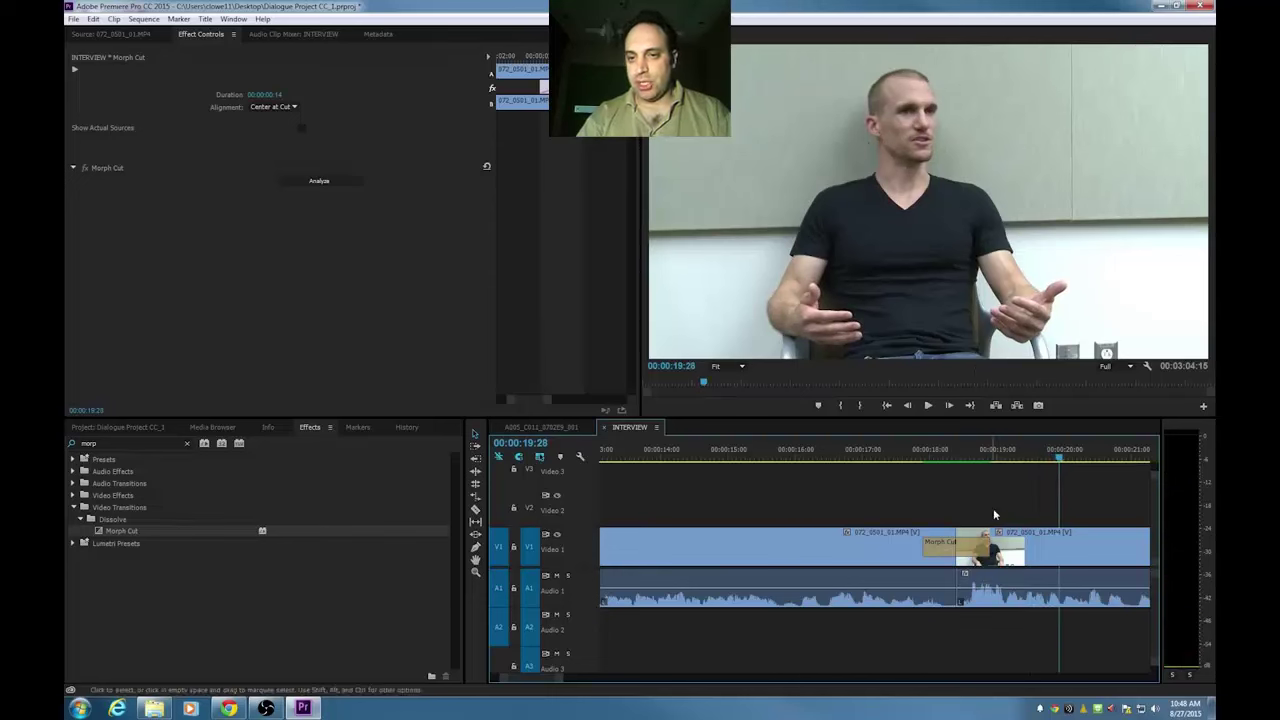
{"action": "left_click_drag", "start_coordinate": [974, 452], "coordinate": [952, 452]}
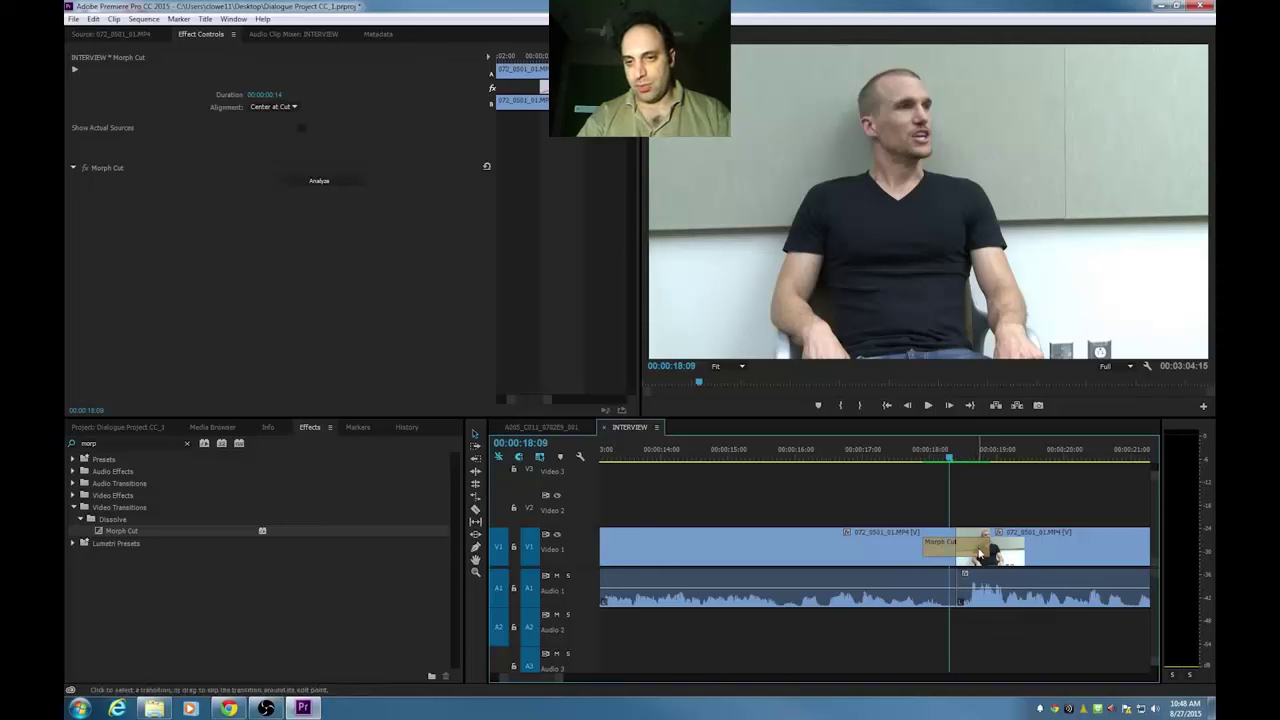
{"action": "key", "text": "ctrl+shift+a"}
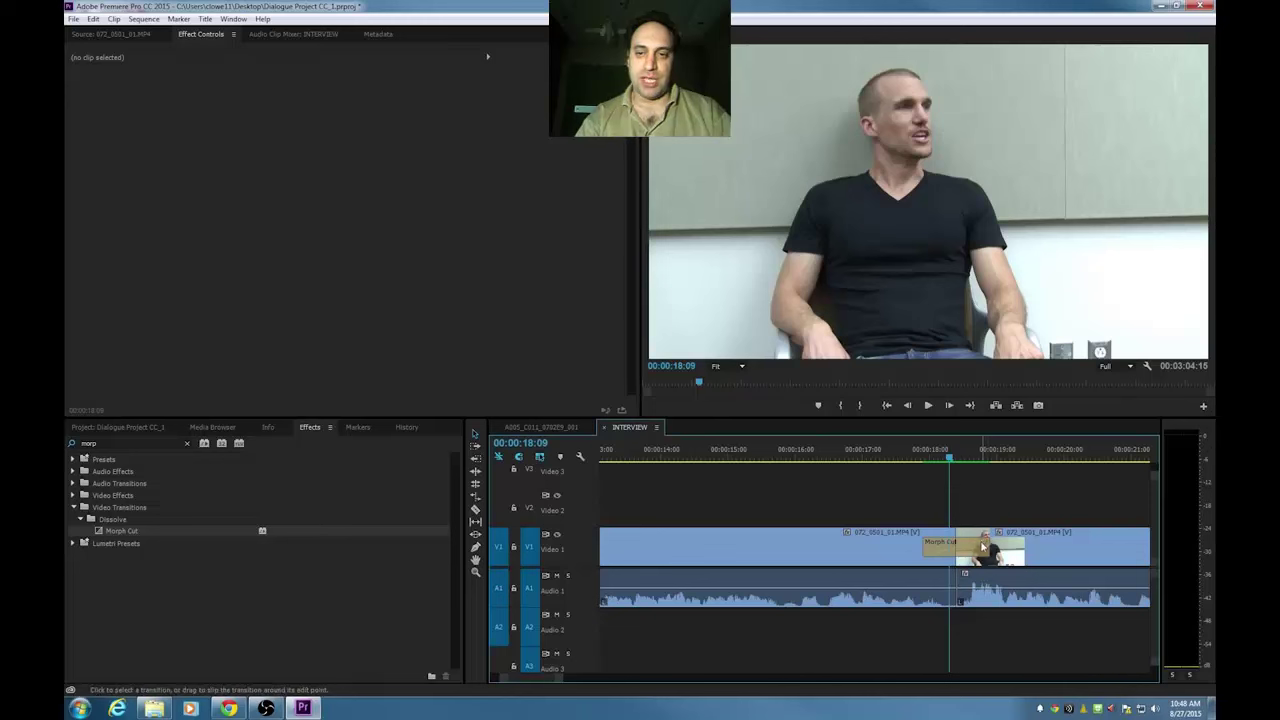
{"action": "left_click_drag", "start_coordinate": [985, 540], "coordinate": [966, 542]}
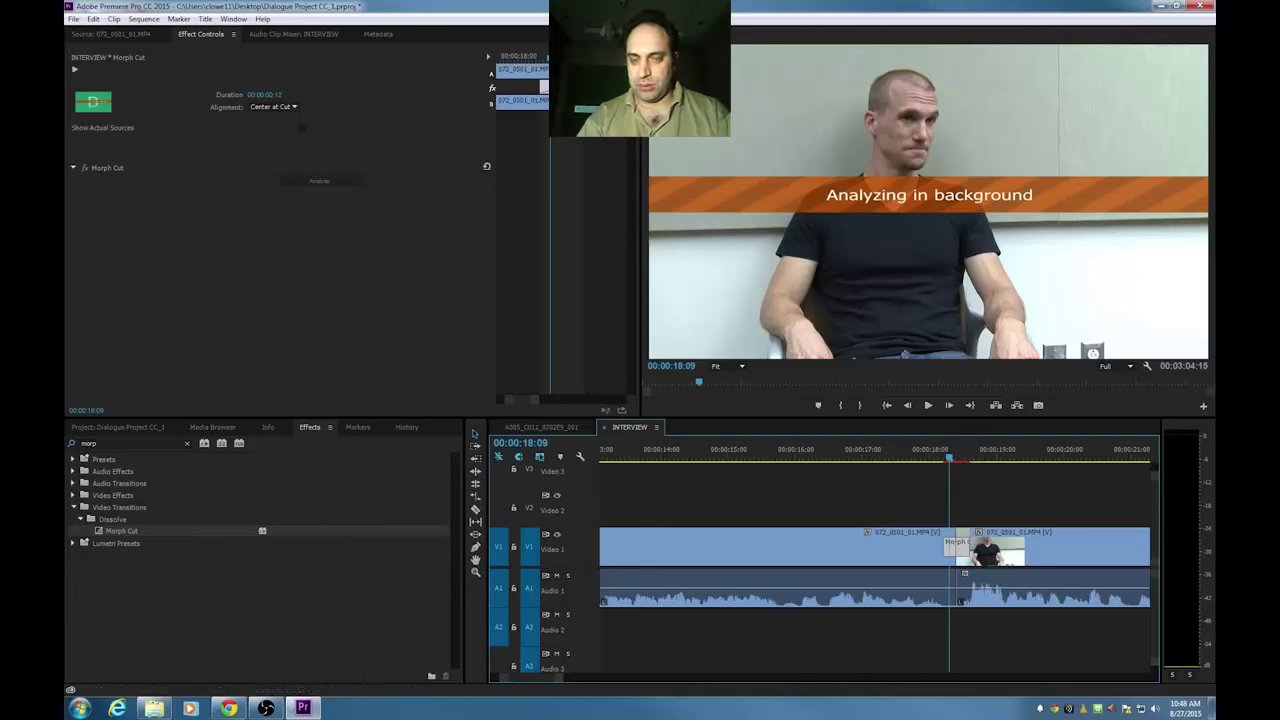
{"action": "left_click", "coordinate": [966, 491]}
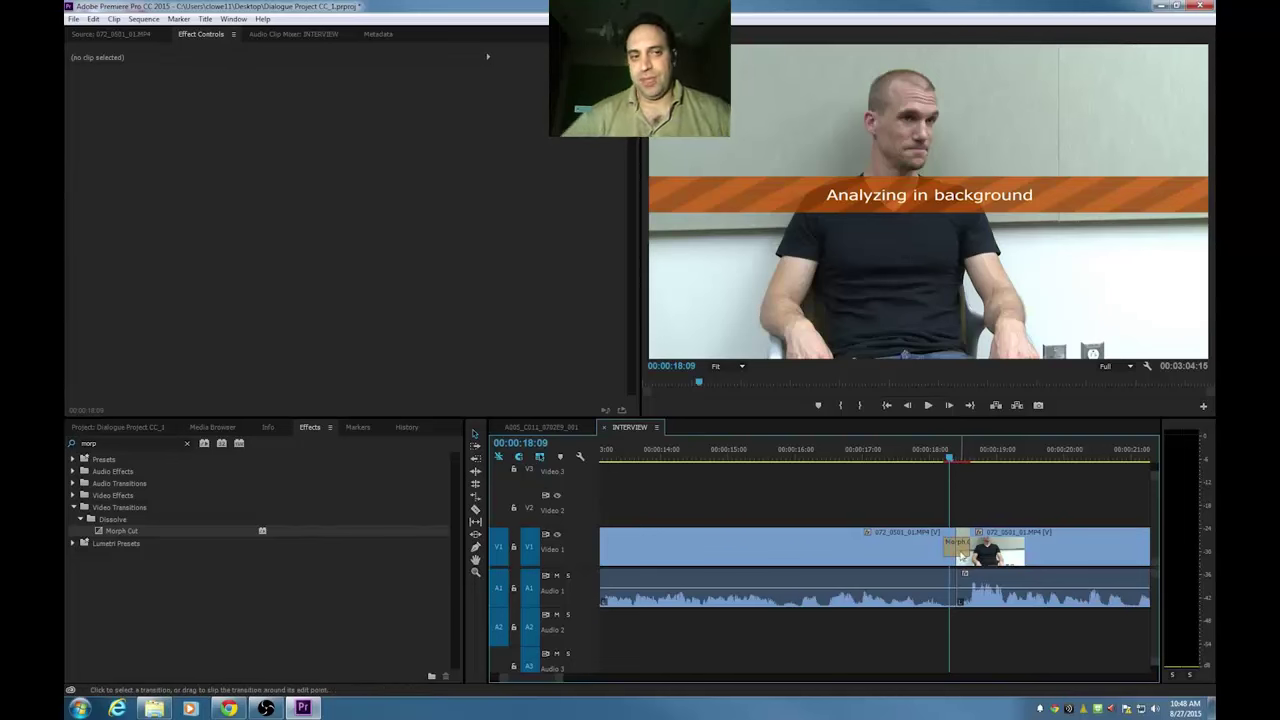
Nudge the 12-frame Morph Cut one frame left for Custom Start alignment and let it re-analyse
{"action": "left_click_drag", "start_coordinate": [960, 556], "coordinate": [951, 546]}
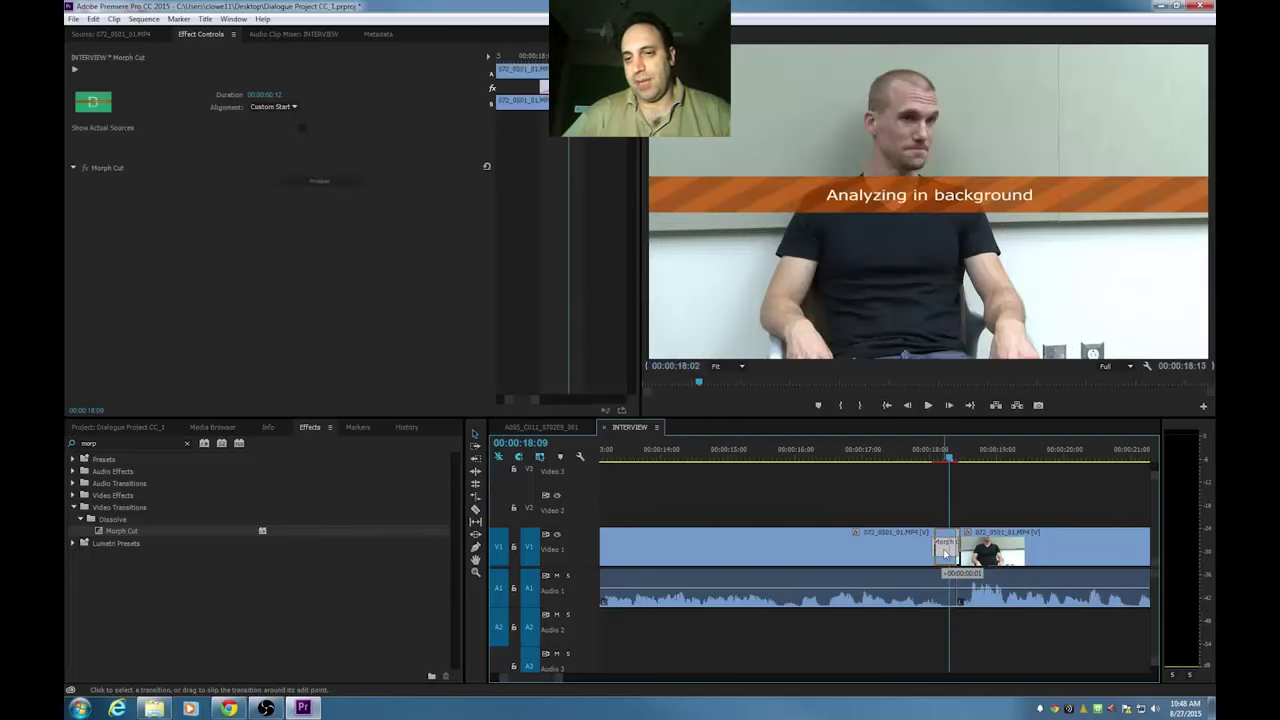
{"action": "left_click_drag", "start_coordinate": [941, 550], "coordinate": [940, 547]}
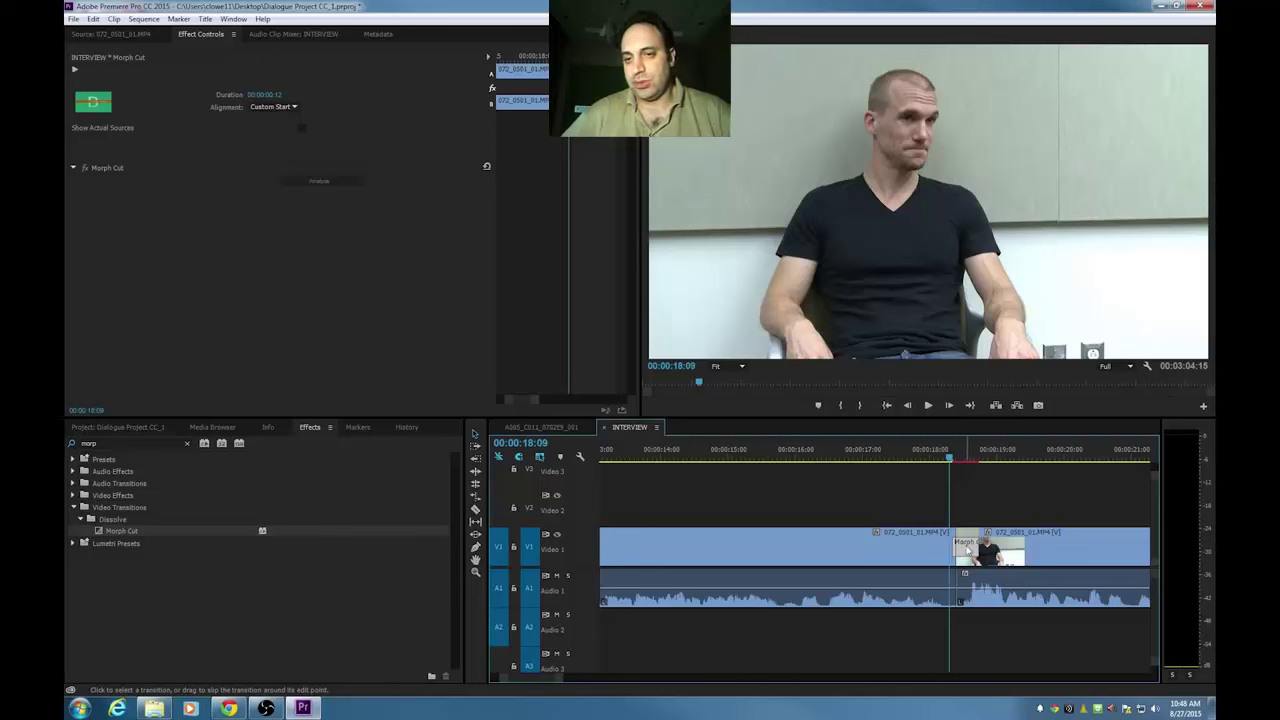
{"action": "left_click", "coordinate": [958, 456]}
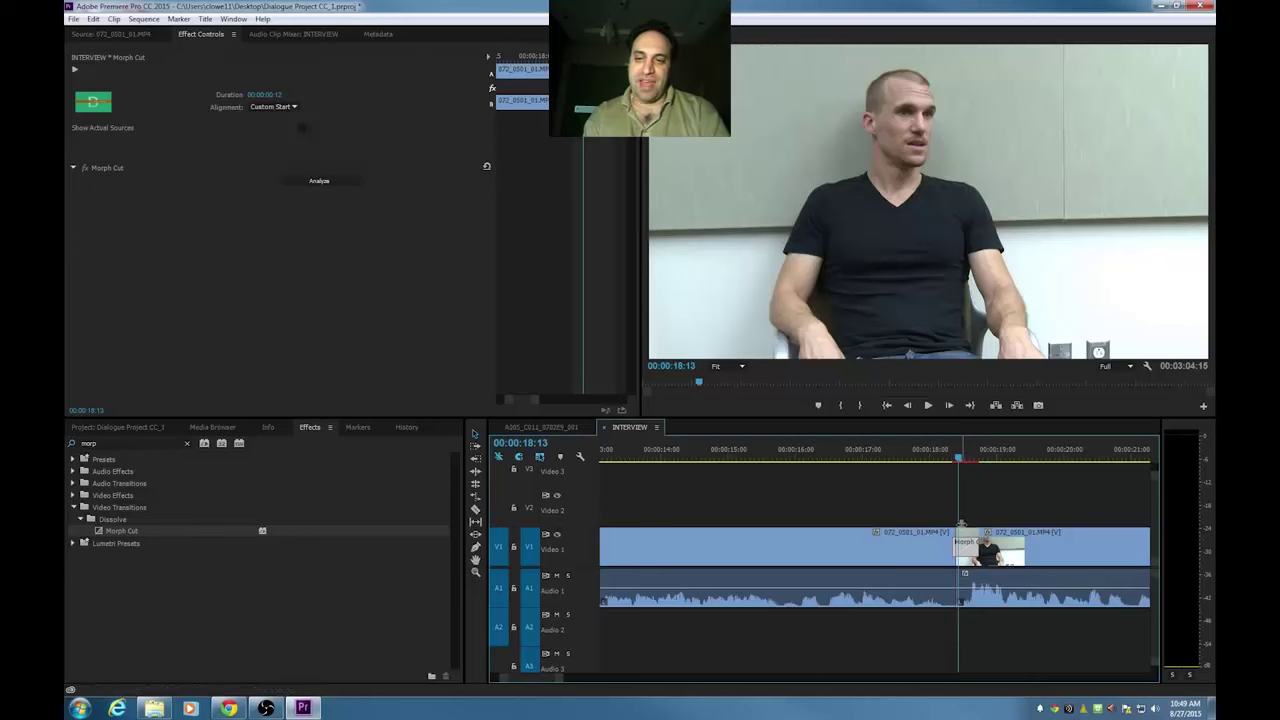
Render a preview of the shifted 12-frame Morph Cut, then play through it and stop
{"action": "key", "text": "Return"}
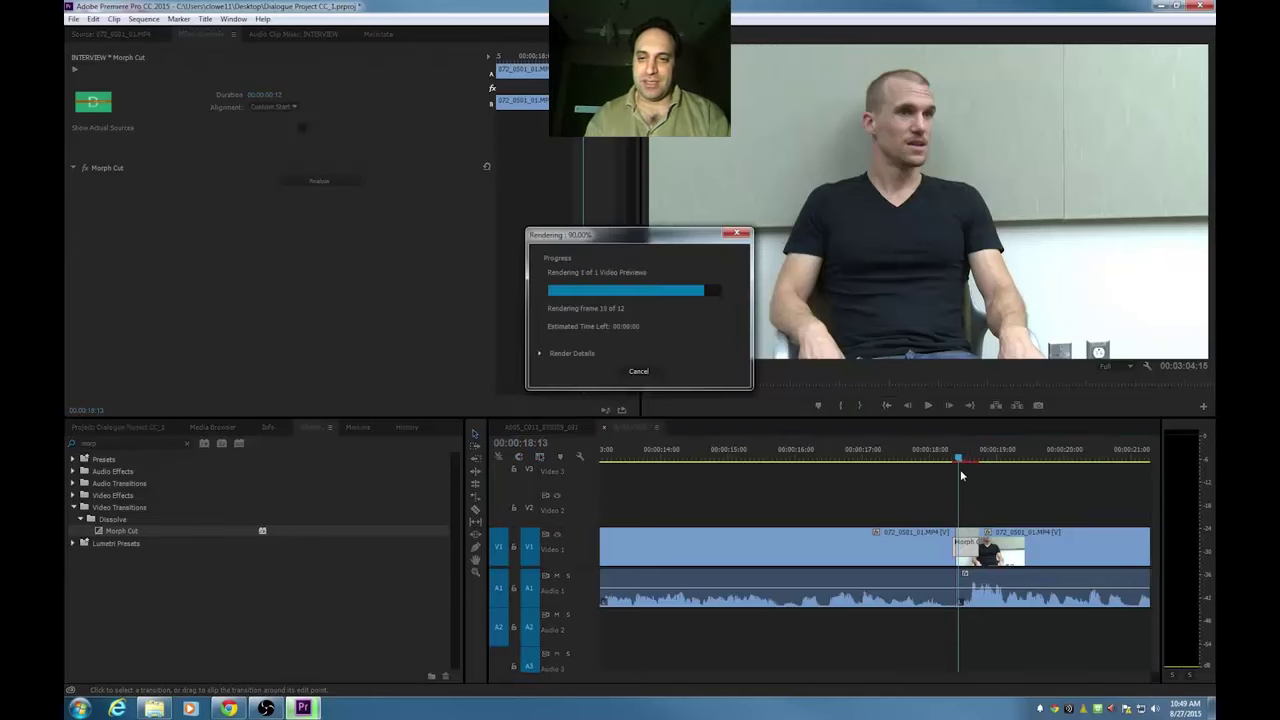
{"action": "key", "text": "minus"}
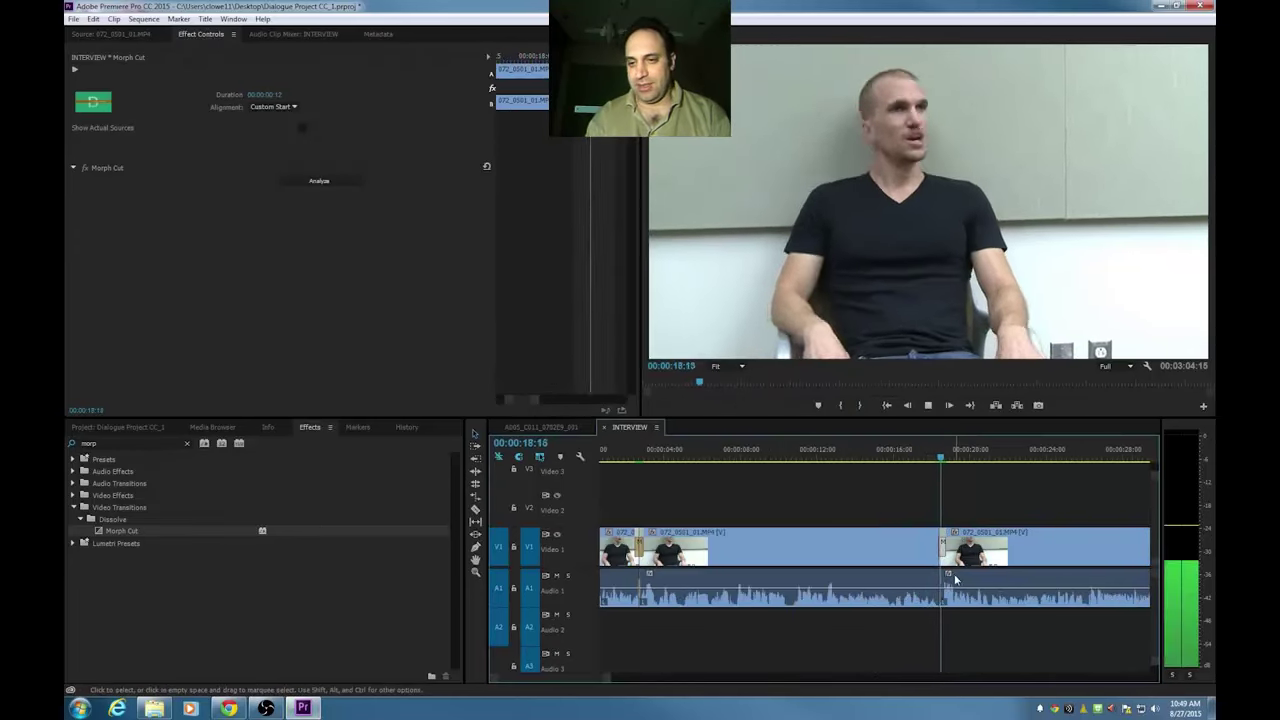
{"action": "key", "text": "space"}
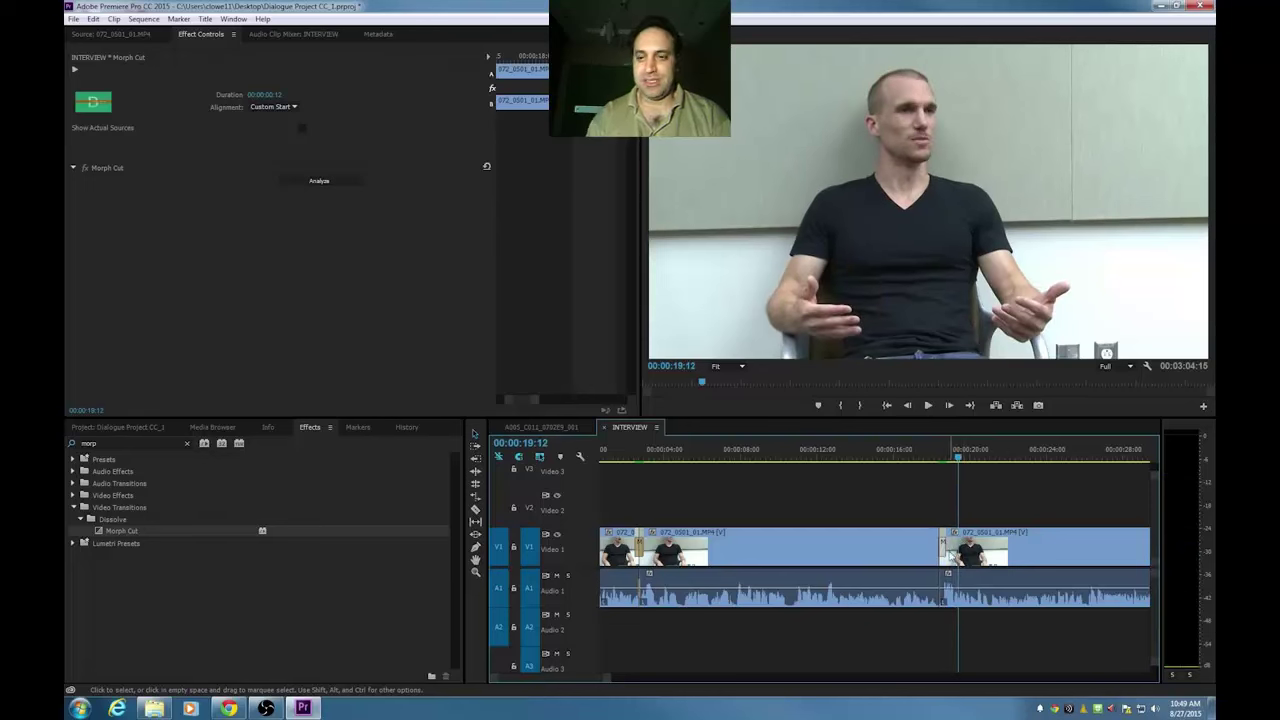